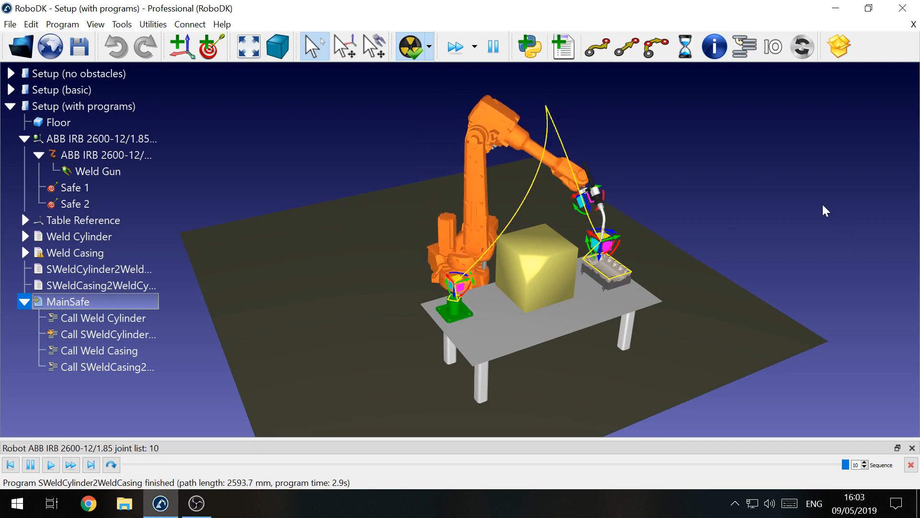
Activate the Setup (no obstacles) station and move the robot to the Safe 1 and Safe 2 targets.
left_click(96, 74)
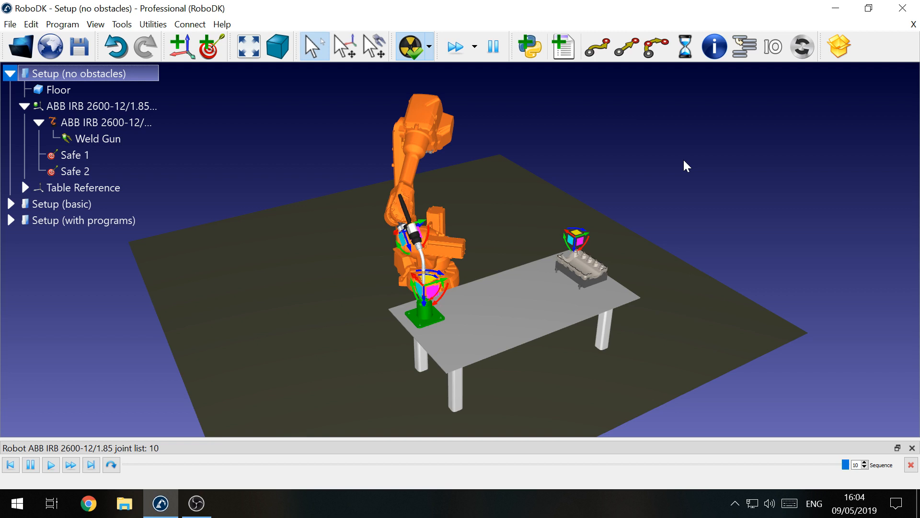
left_click(88, 154)
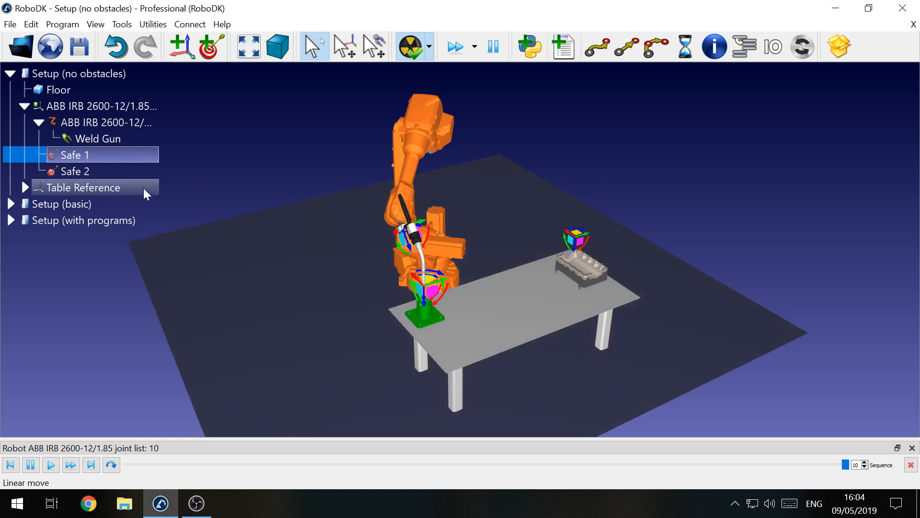
left_click(112, 171)
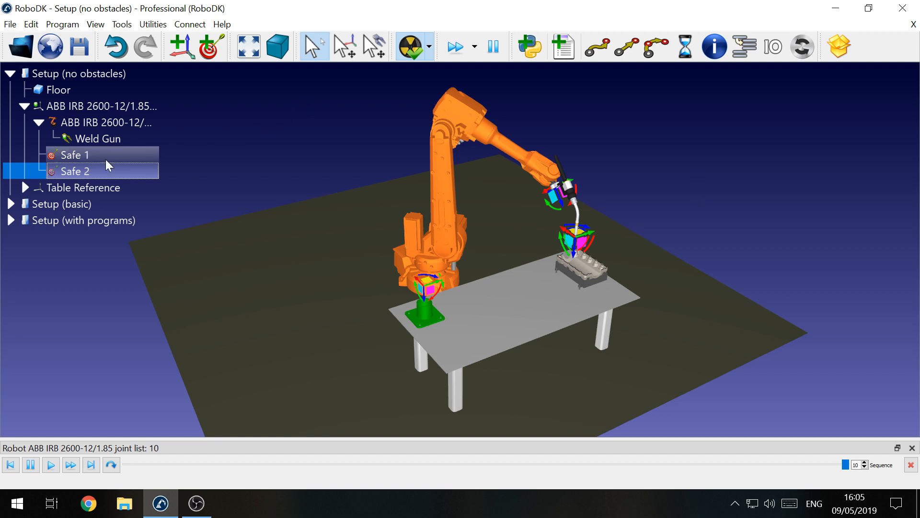
Create a program with joint moves to Safe 1 and Safe 2, and run it starting from Safe 1.
double_click(80, 154)
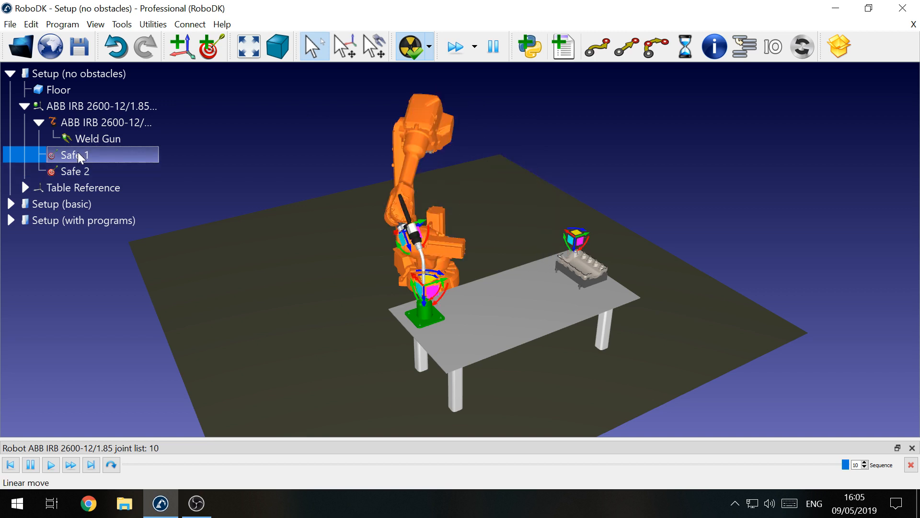
left_click(595, 53)
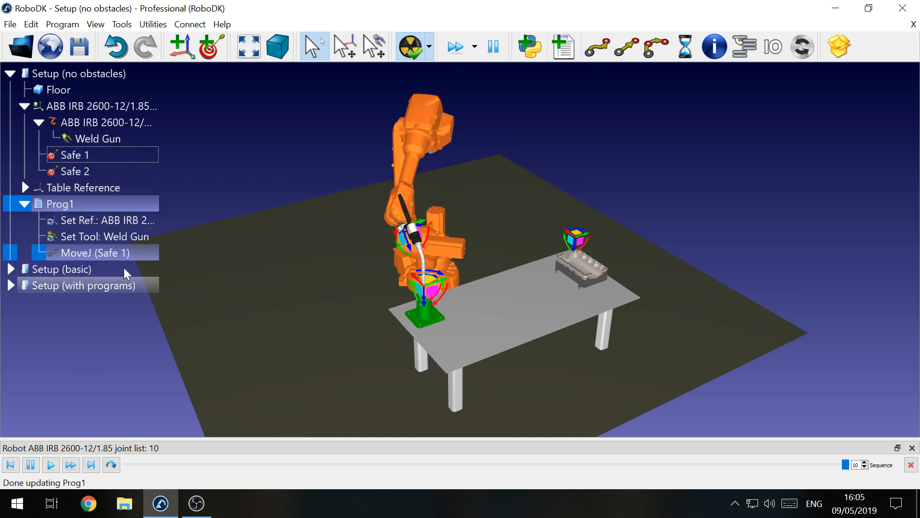
double_click(106, 173)
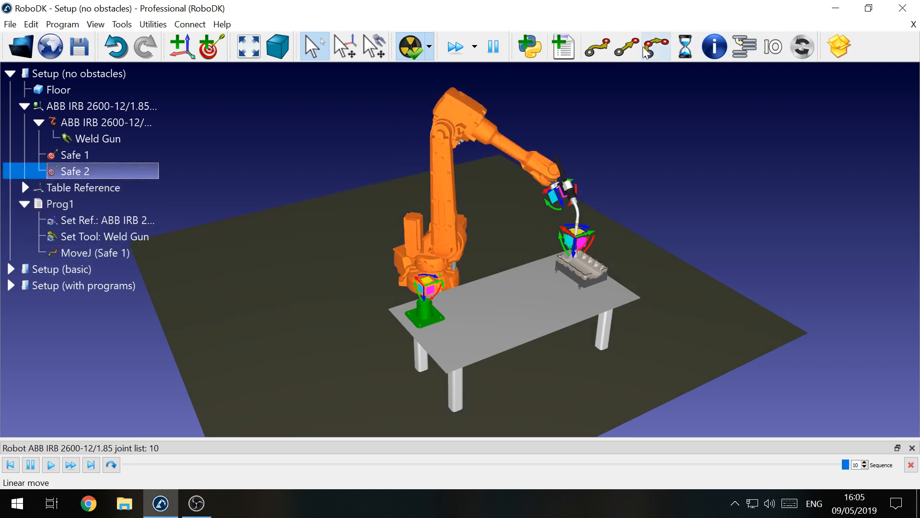
left_click(596, 53)
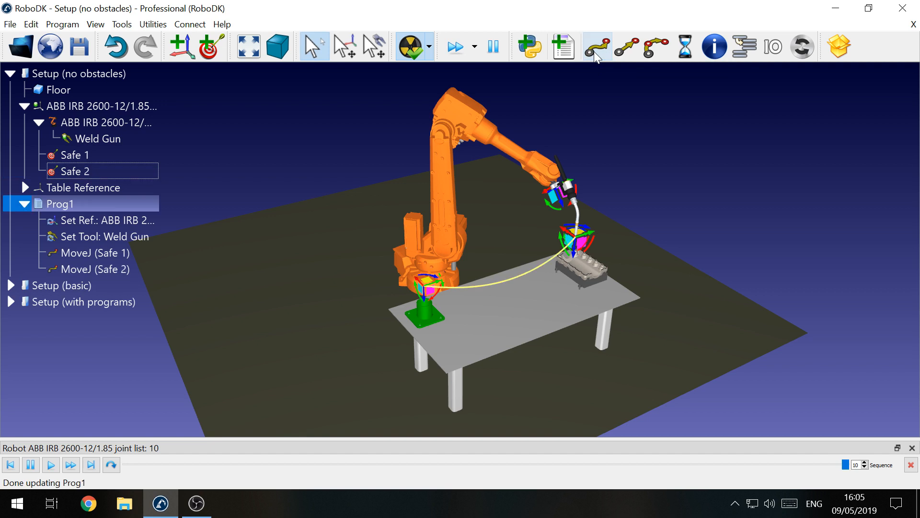
double_click(80, 157)
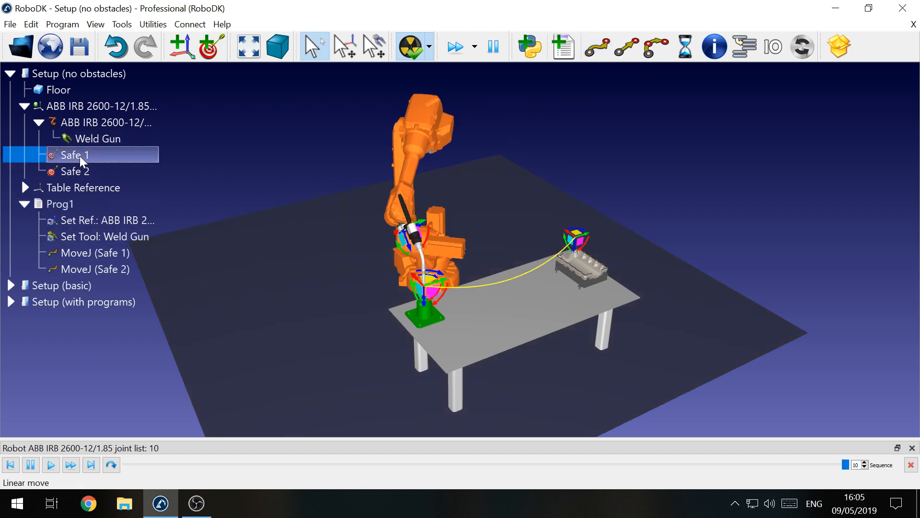
double_click(88, 203)
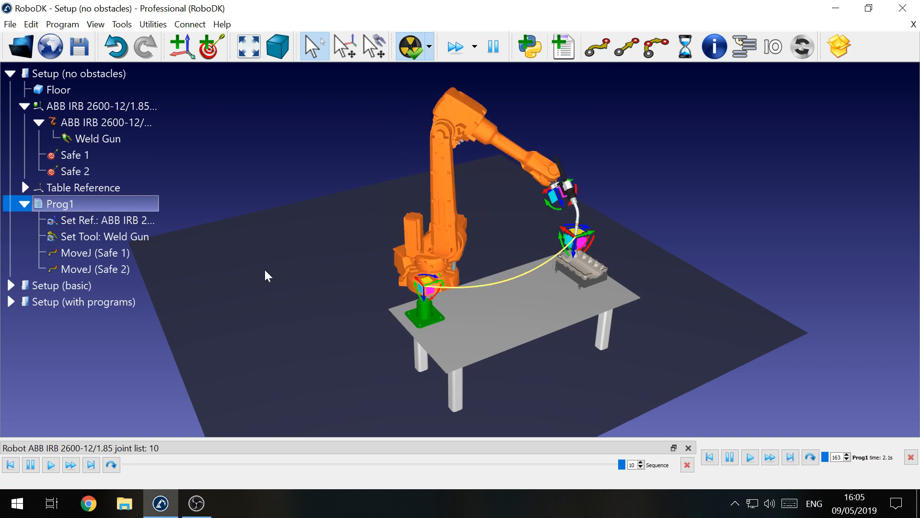
Switch to the Setup (basic) station containing the box obstacle.
left_click(110, 286)
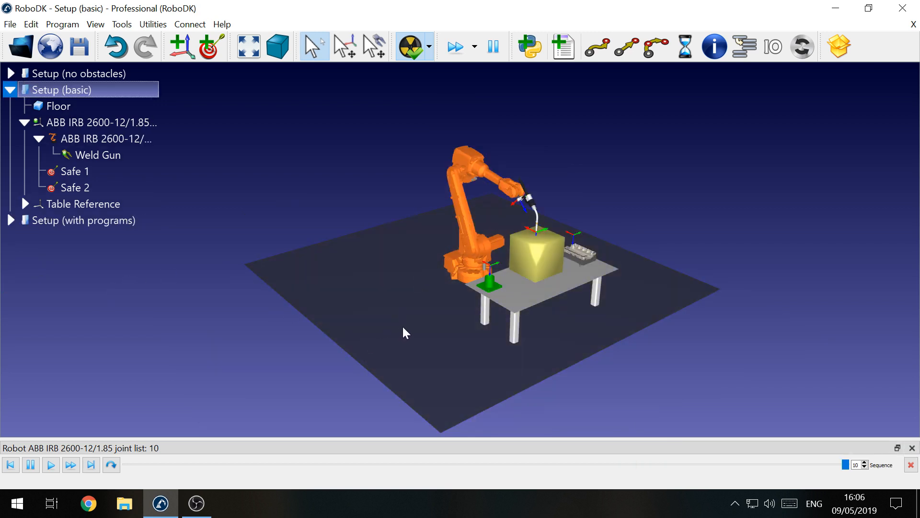
scroll(417, 320, "up", 5)
scroll(417, 321, "down", 5)
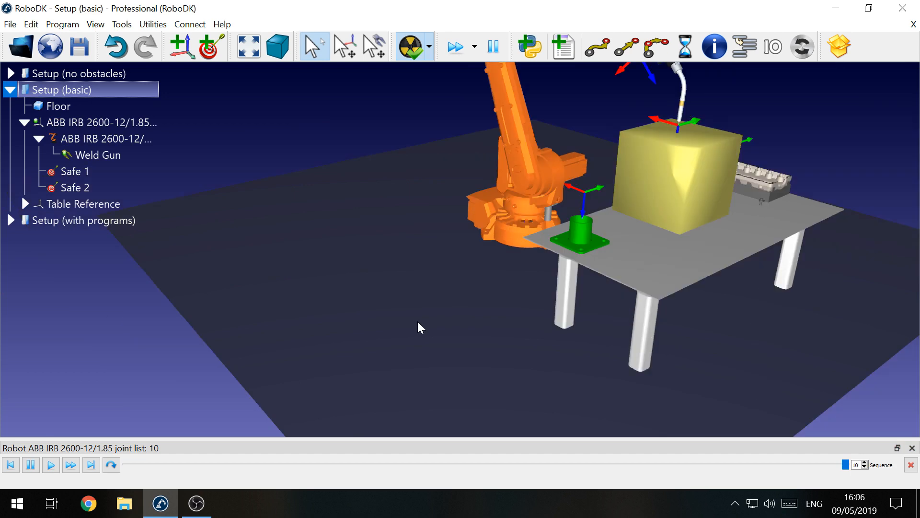
scroll(418, 327, "up", 3)
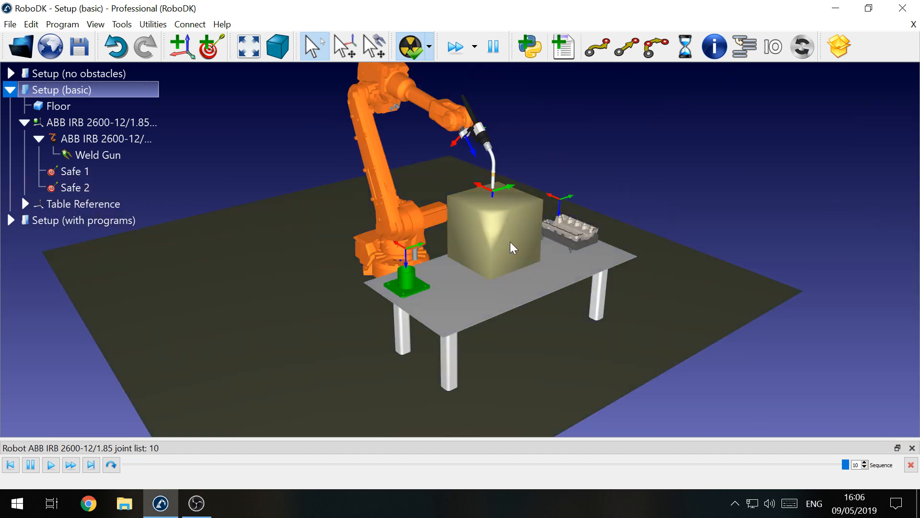
Create a program in Setup (basic) with joint moves to Safe 1 and Safe 2.
double_click(89, 171)
left_click(596, 46)
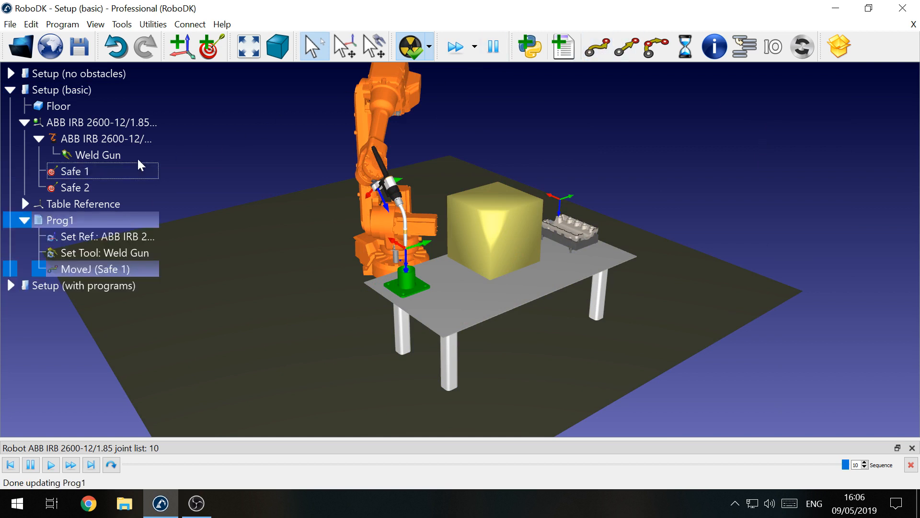
double_click(64, 188)
left_click(597, 46)
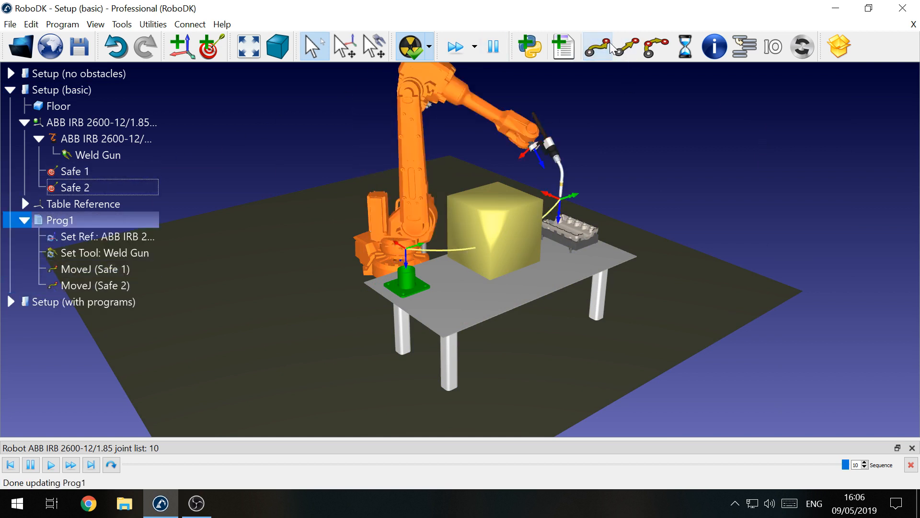
Run Prog1 from Safe 1 with collision checking on, and rerun it with collision checking turned off.
double_click(85, 172)
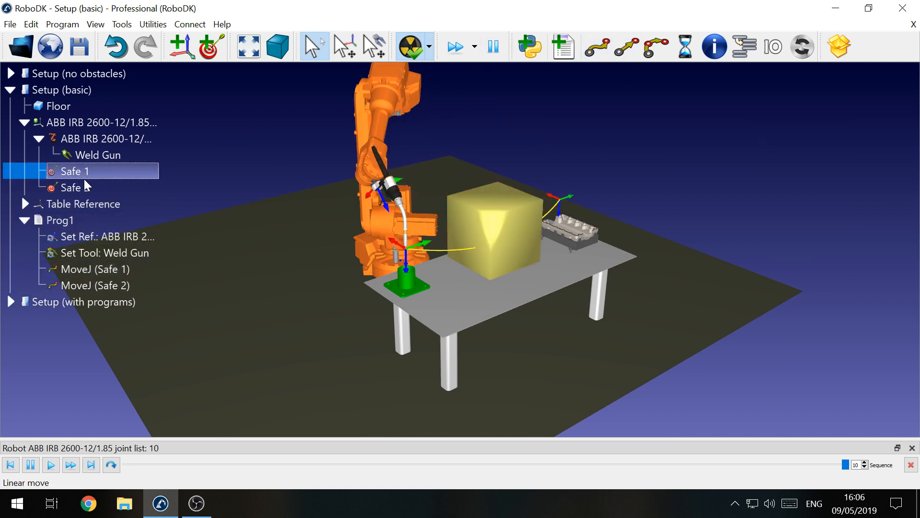
double_click(91, 222)
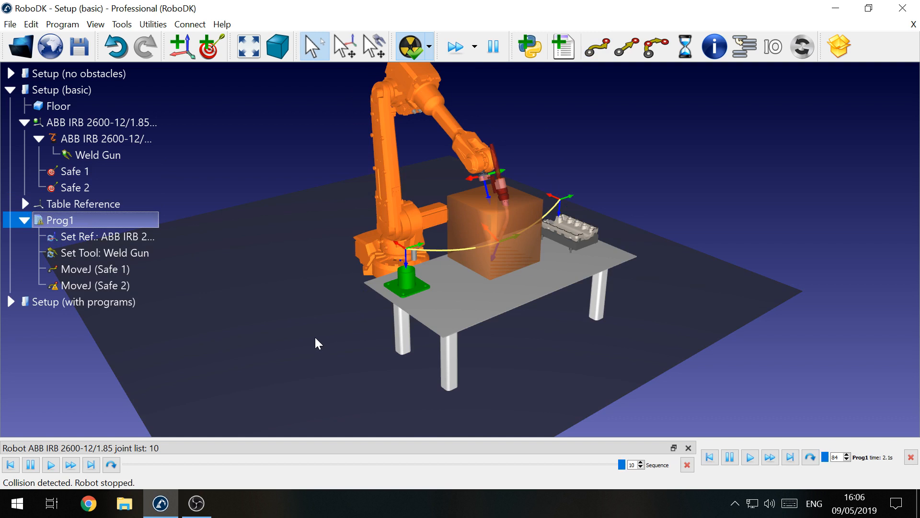
left_click(410, 50)
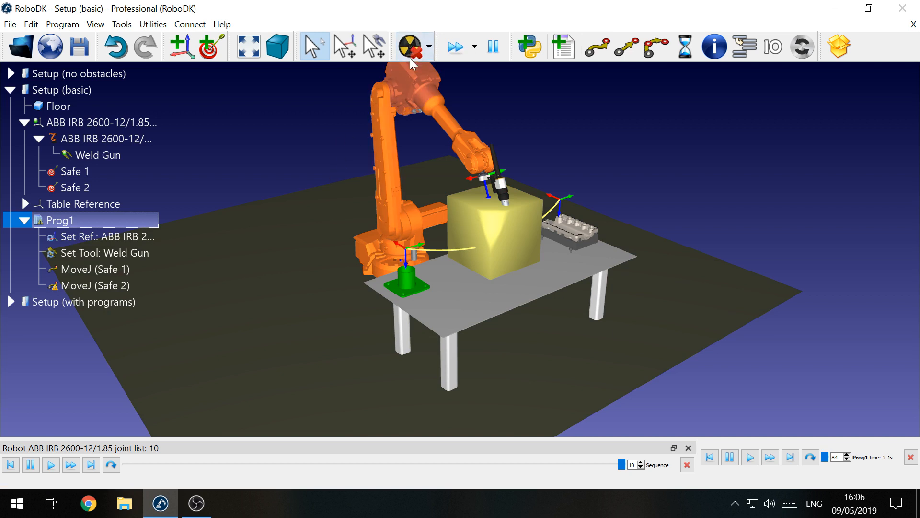
double_click(76, 219)
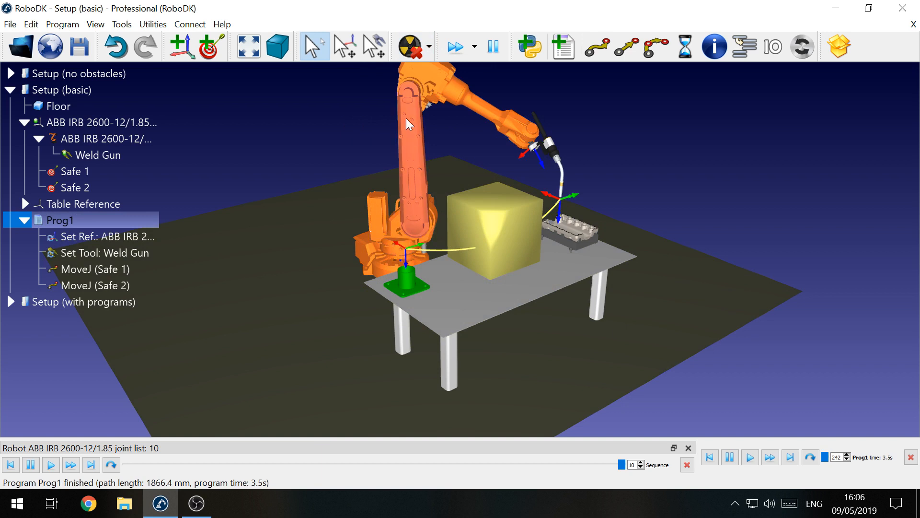
Turn collision checking back on and delete Prog1 from Setup (basic).
left_click(411, 47)
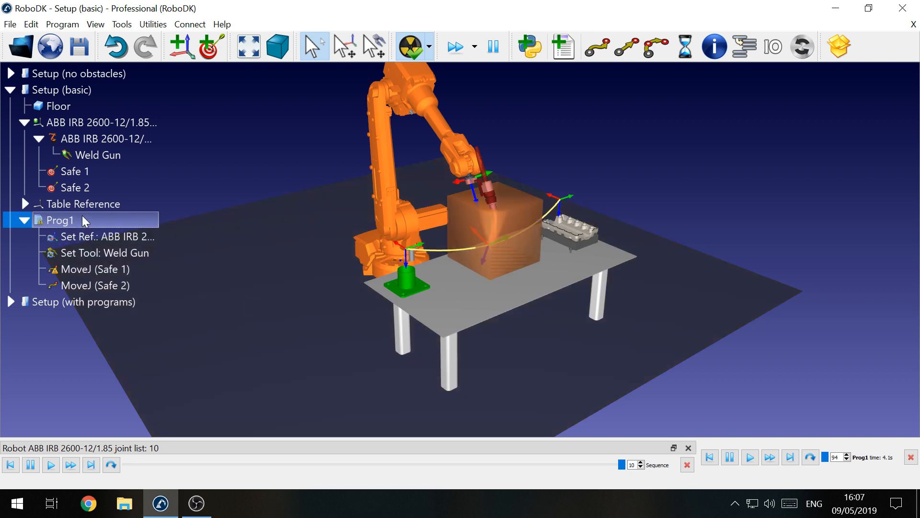
key("Delete")
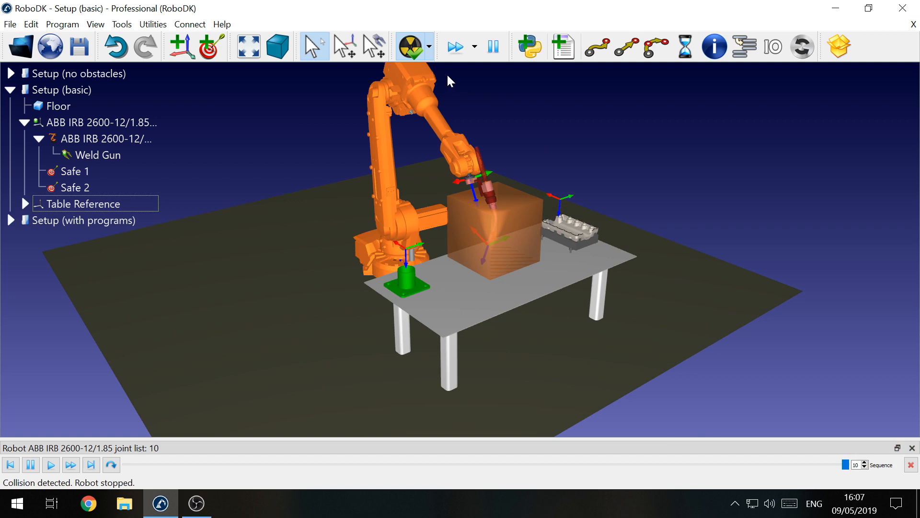
Generate a collision-free map using 10 samples, 5 edges per sample and a robot step of 4.0 degrees.
left_click(429, 46)
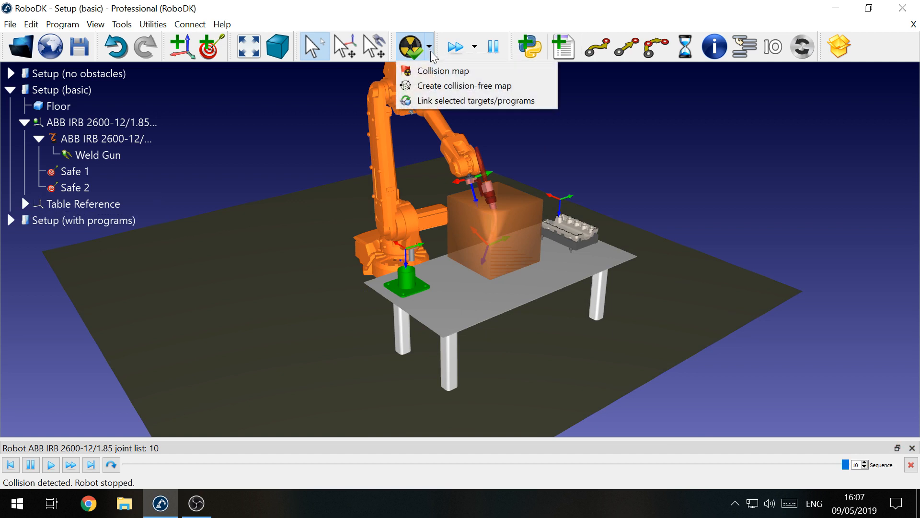
left_click(443, 91)
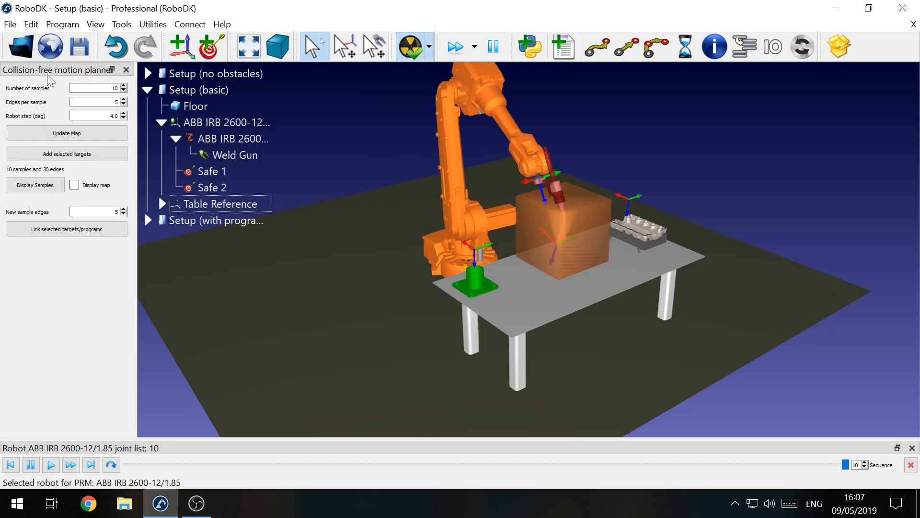
left_click(98, 87)
double_click(99, 87)
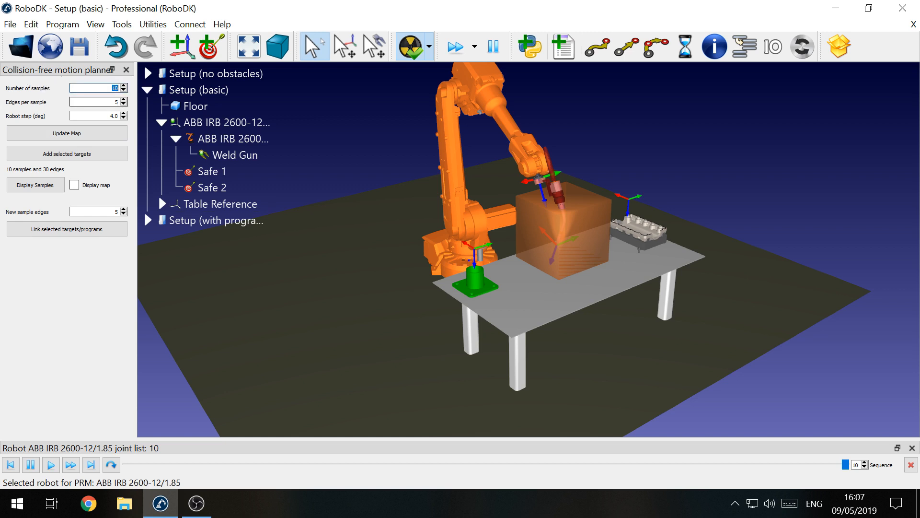
key("Tab")
key("Tab")
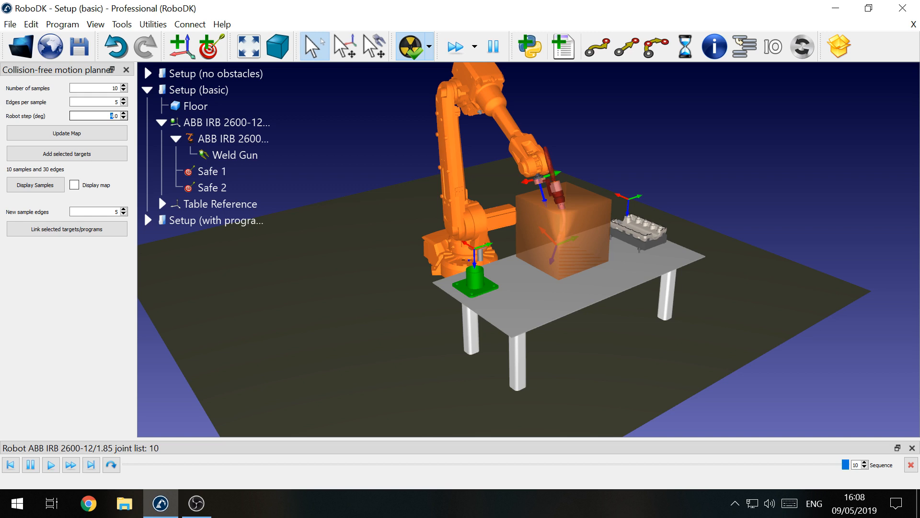
type(".")
left_click(86, 135)
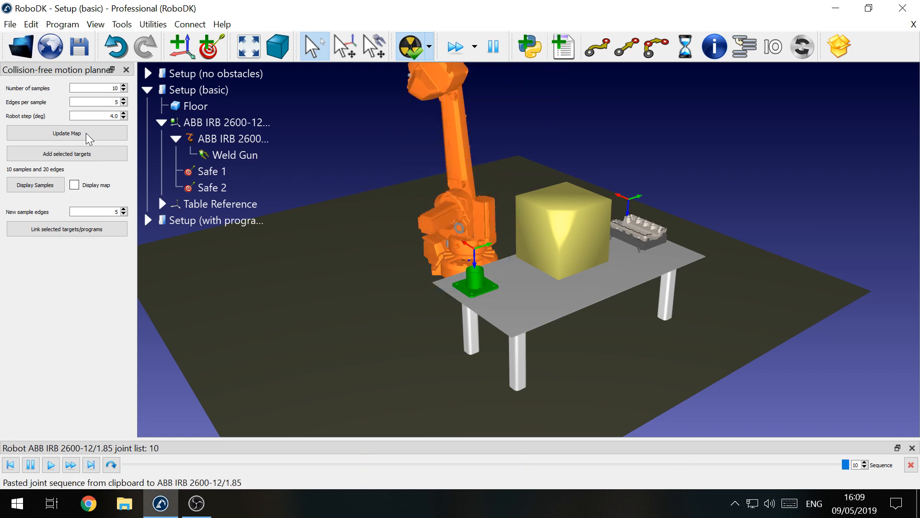
Display the collision-free map around the robot and inspect its samples and edges.
left_click(75, 185)
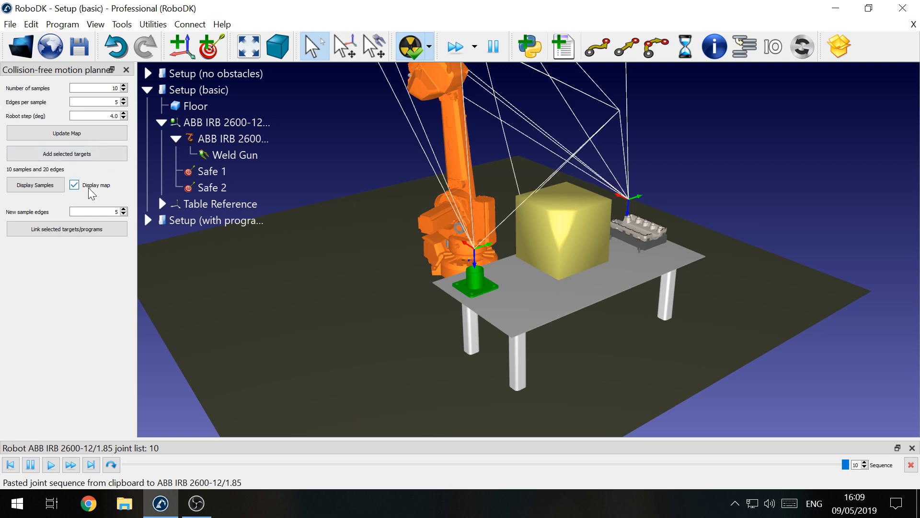
scroll(460, 266, "down", 5)
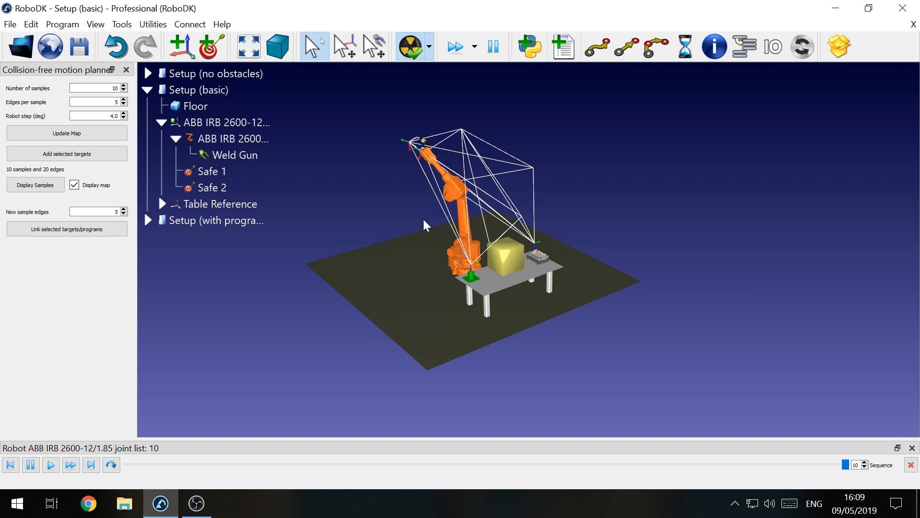
left_click_drag(423, 218, 508, 194)
scroll(522, 165, "up", 3)
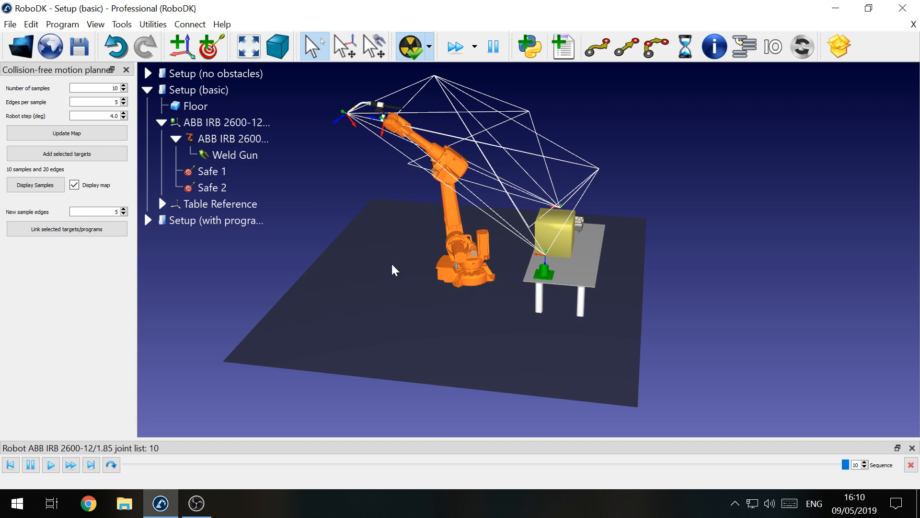
Open the ABB IRB 2600-12/1.85 robot's settings and jog joint 1 to 180°.
double_click(242, 142)
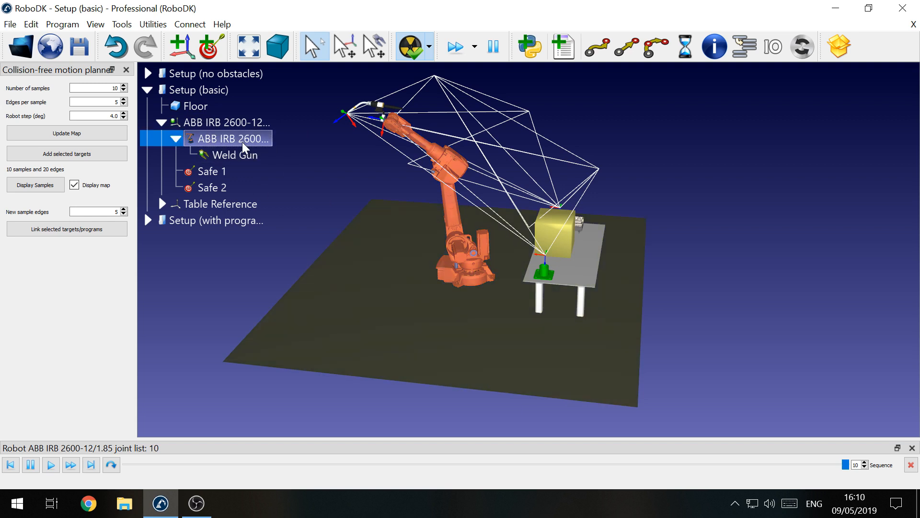
right_click(242, 142)
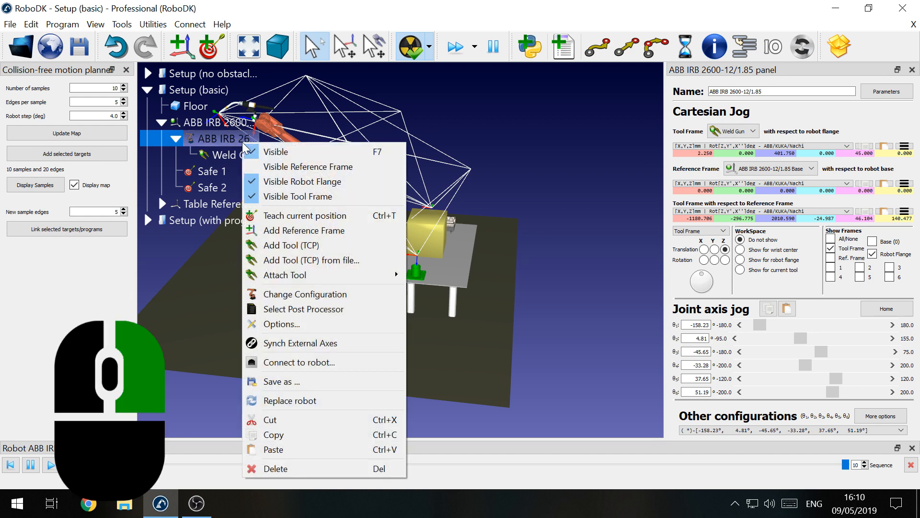
left_click(286, 325)
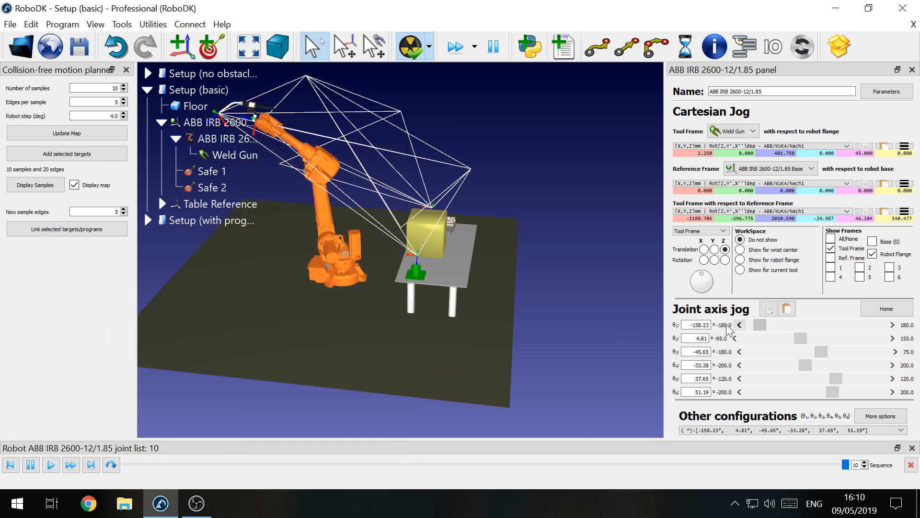
left_click_drag(760, 323, 900, 338)
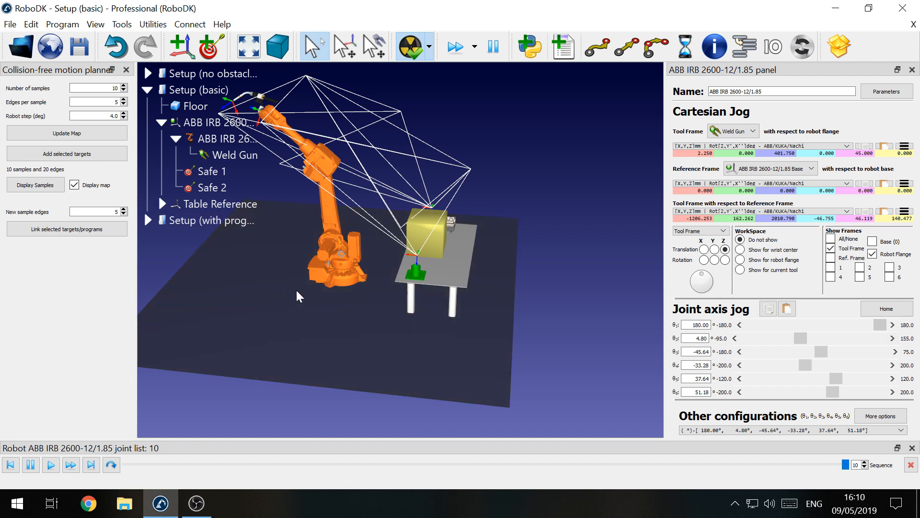
Set the robot's lower joint limits to -60° for joints 1 and 3.
double_click(724, 326)
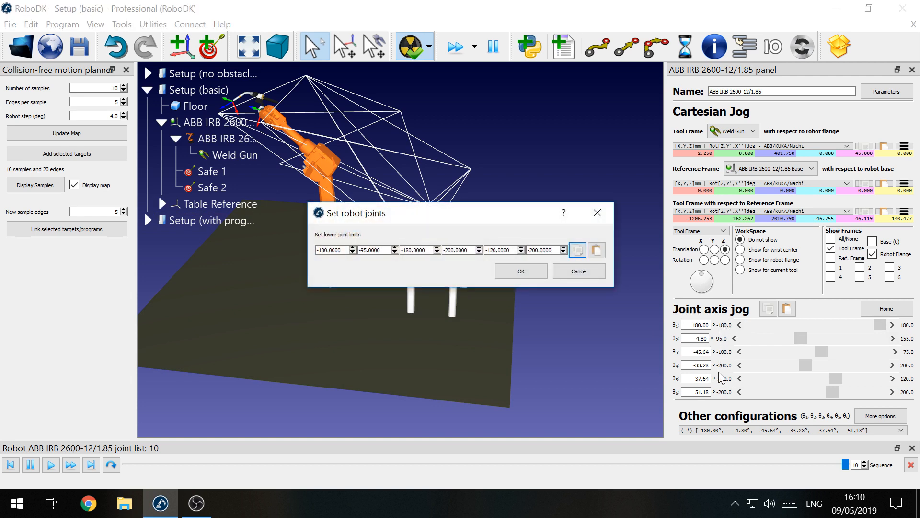
double_click(323, 250)
double_click(408, 250)
type("60")
left_click(510, 275)
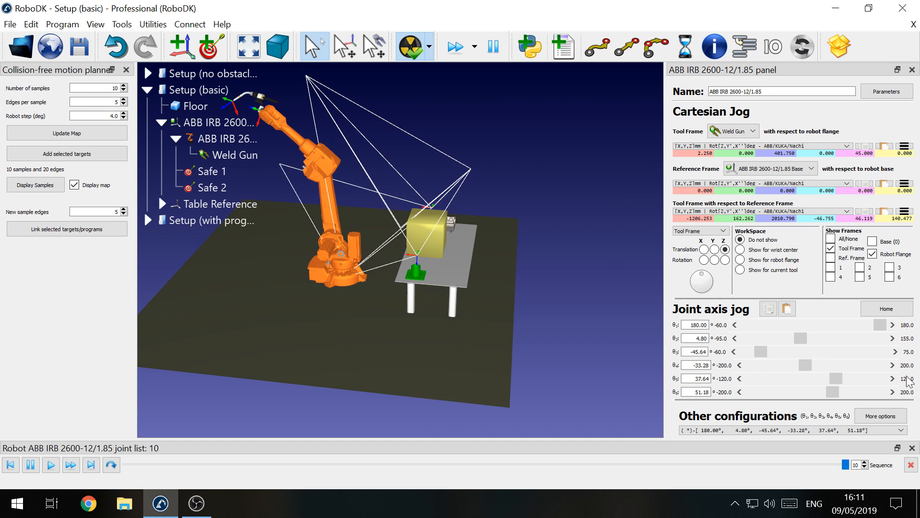
Set the robot's upper joint limit to 60° for joint 1.
double_click(905, 346)
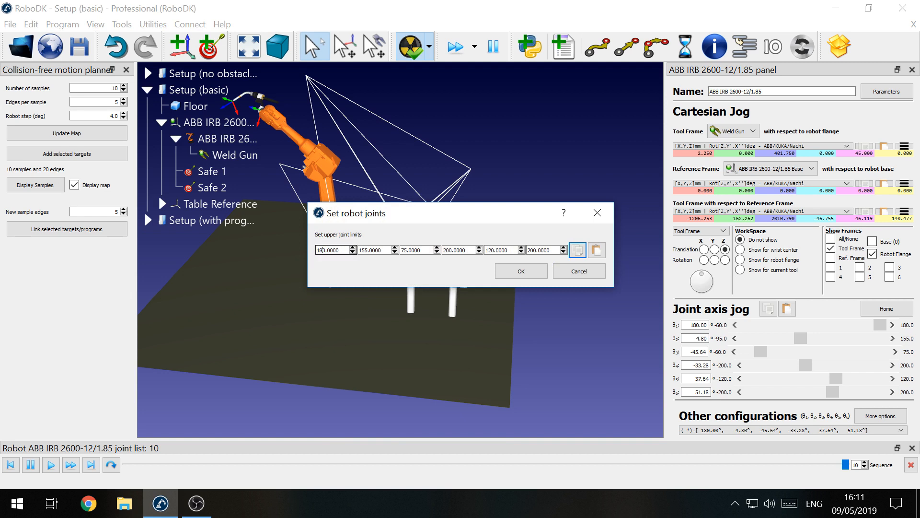
left_click_drag(323, 249, 316, 250)
type("6")
left_click(507, 270)
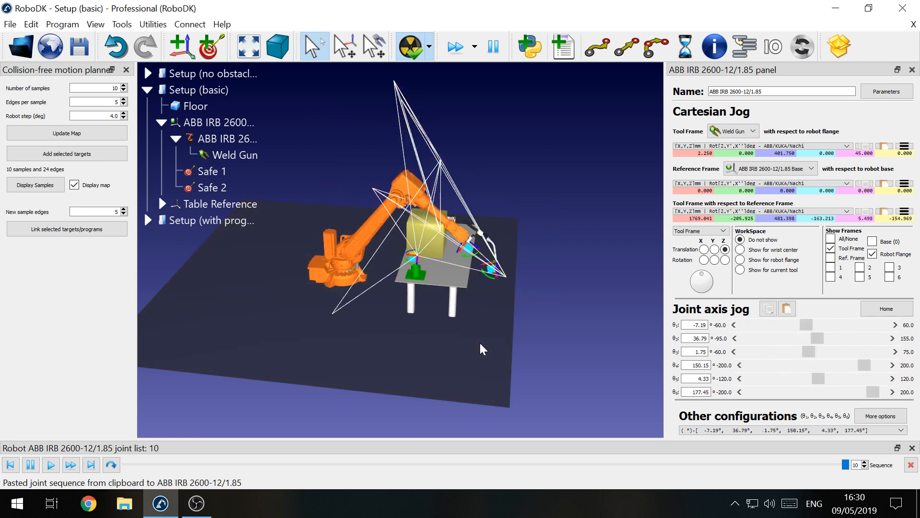
Close the robot's settings and move the robot to the Safe 1 target.
left_click_drag(479, 344, 374, 349)
left_click_drag(319, 274, 438, 287)
left_click(438, 288)
scroll(439, 283, "up", 3)
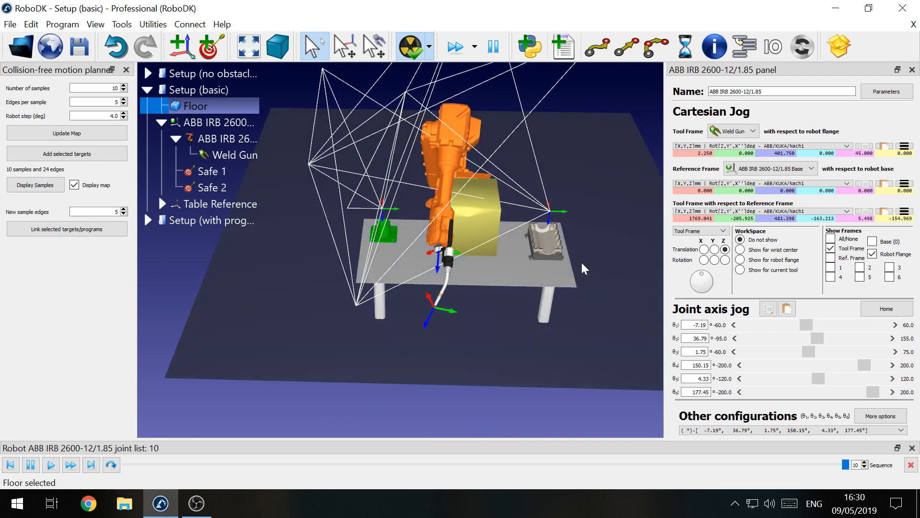
left_click(912, 70)
left_click_drag(437, 335, 414, 364)
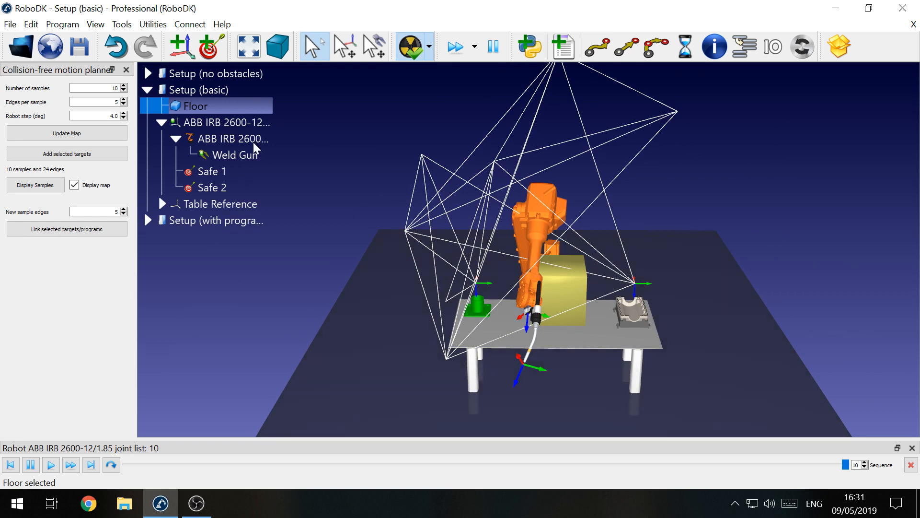
double_click(223, 172)
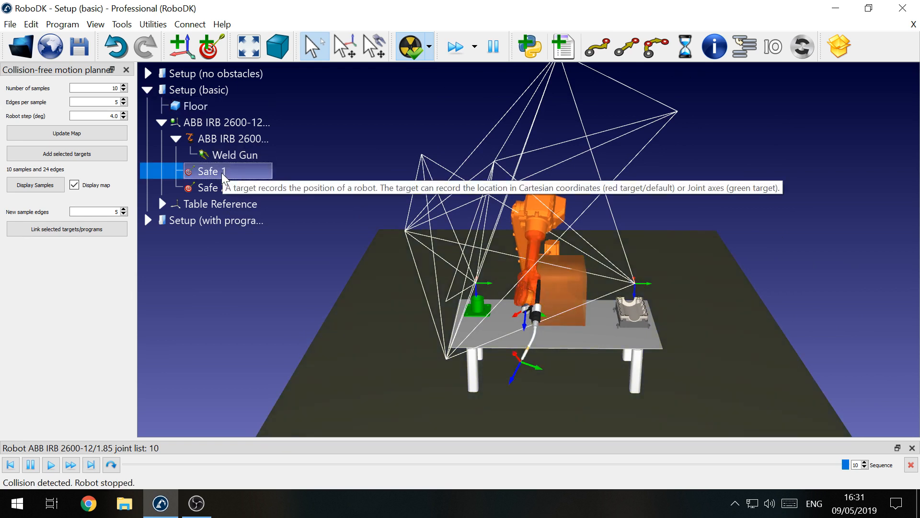
double_click(221, 173)
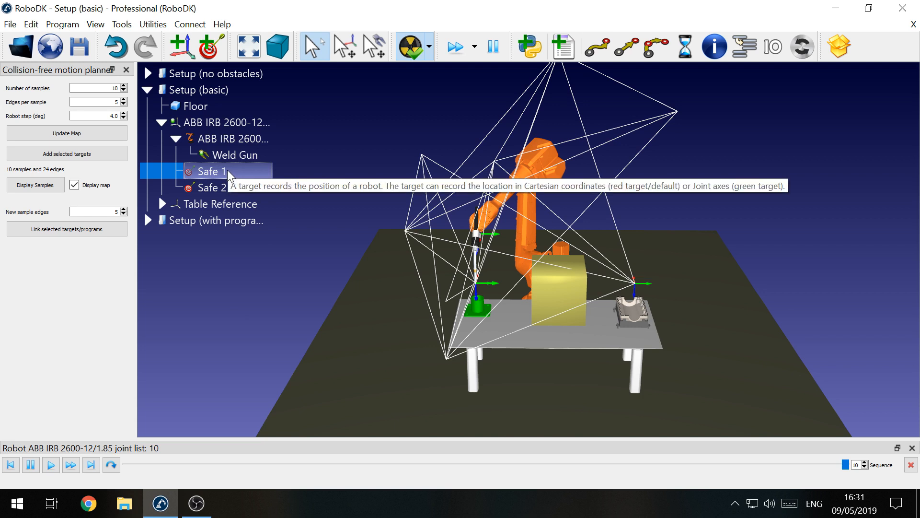
Link the Safe 1 target to Safe 2 to generate a collision-free program between them.
key("ctrl")
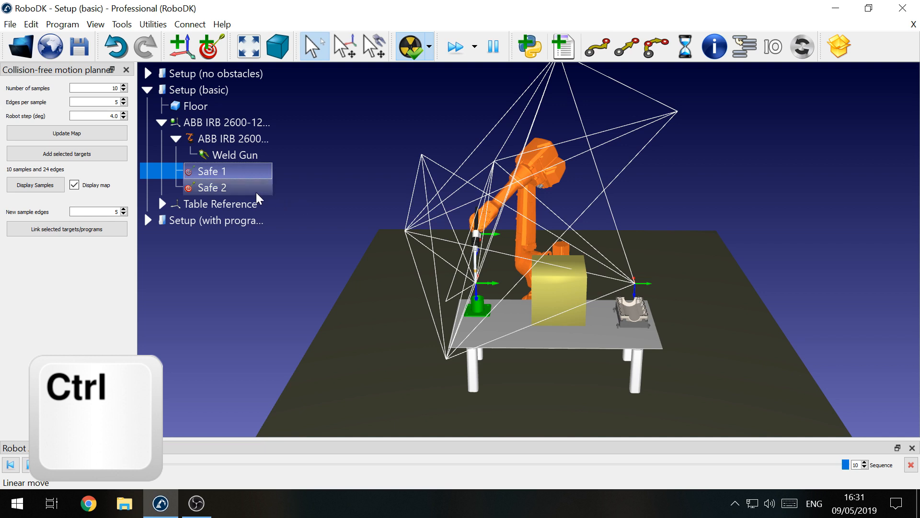
left_click(232, 192, "ctrl")
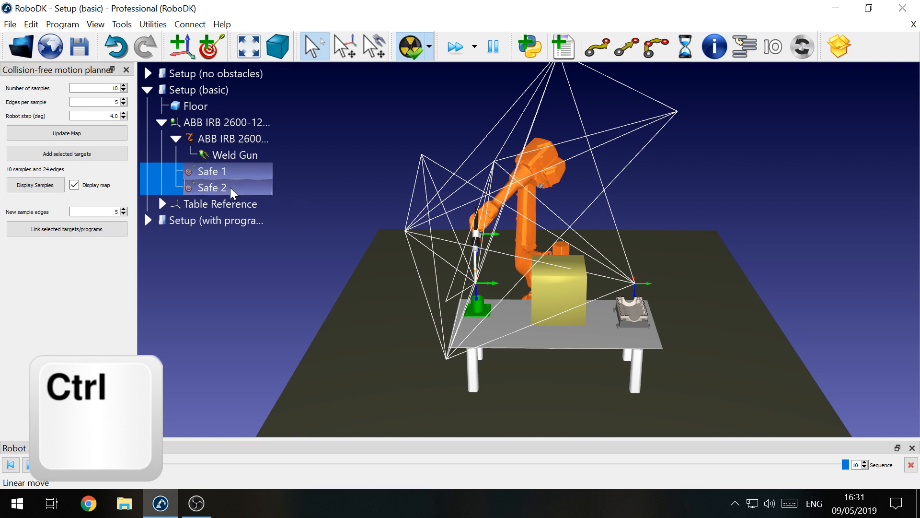
right_click(230, 188)
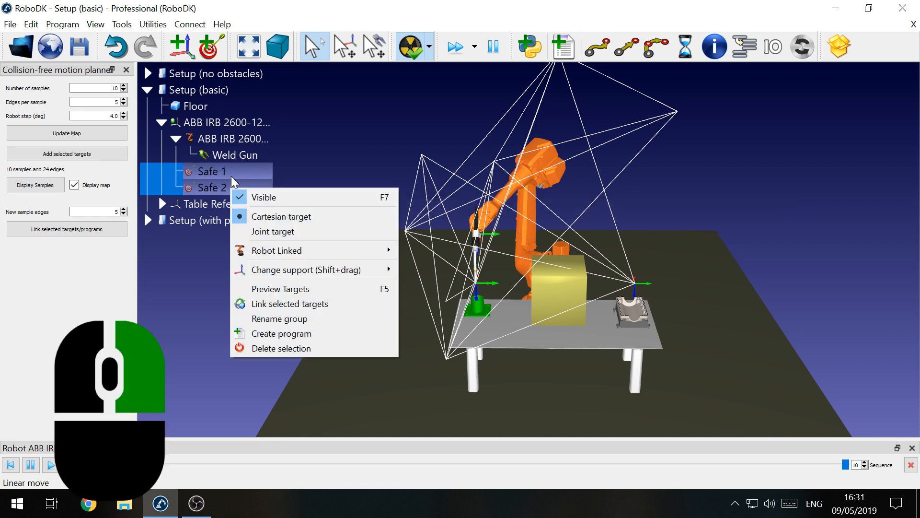
left_click(288, 303)
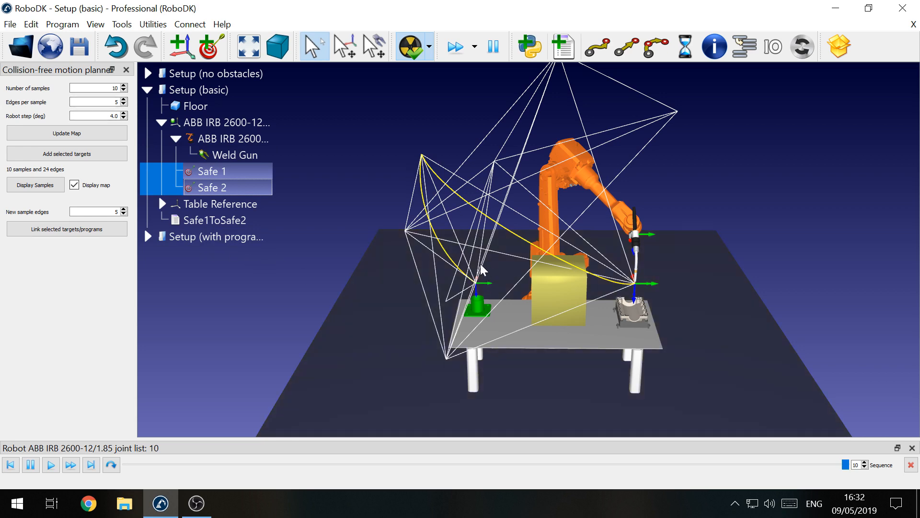
Link the Safe 2 target back to Safe 1, and run the generated programs for both directions.
left_click_drag(361, 300, 479, 316)
middle_click_drag(476, 310, 473, 302)
left_click(477, 304)
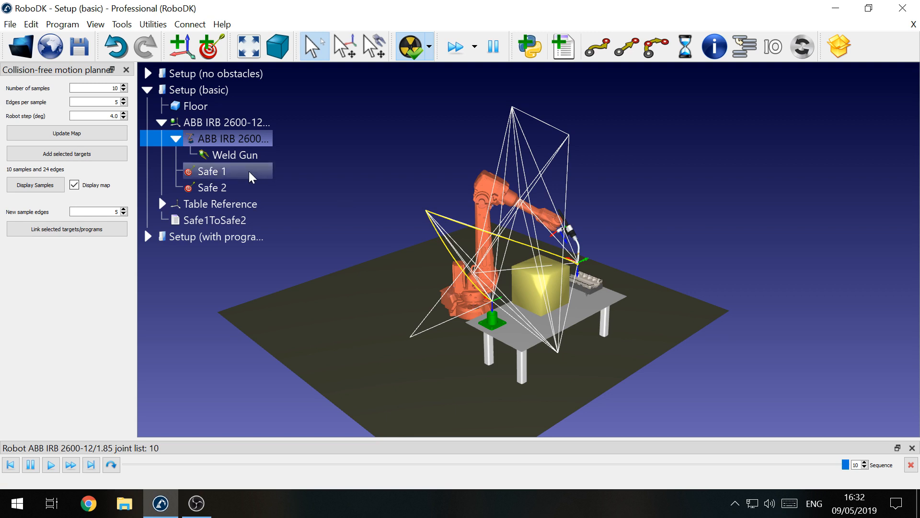
left_click(251, 187)
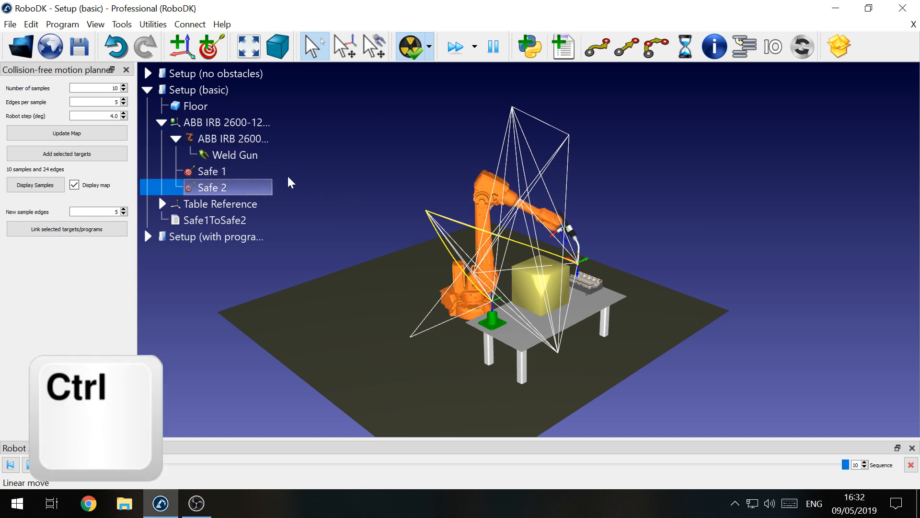
left_click(234, 173, "ctrl")
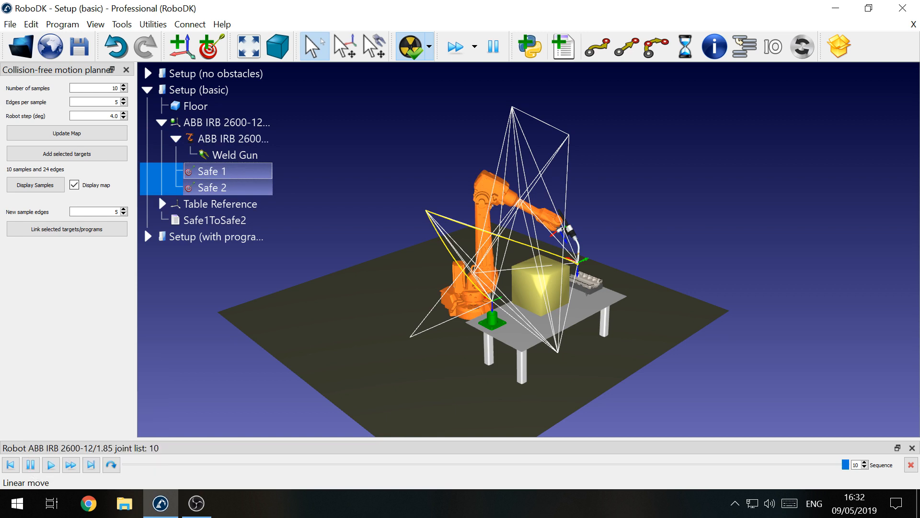
left_click(94, 230)
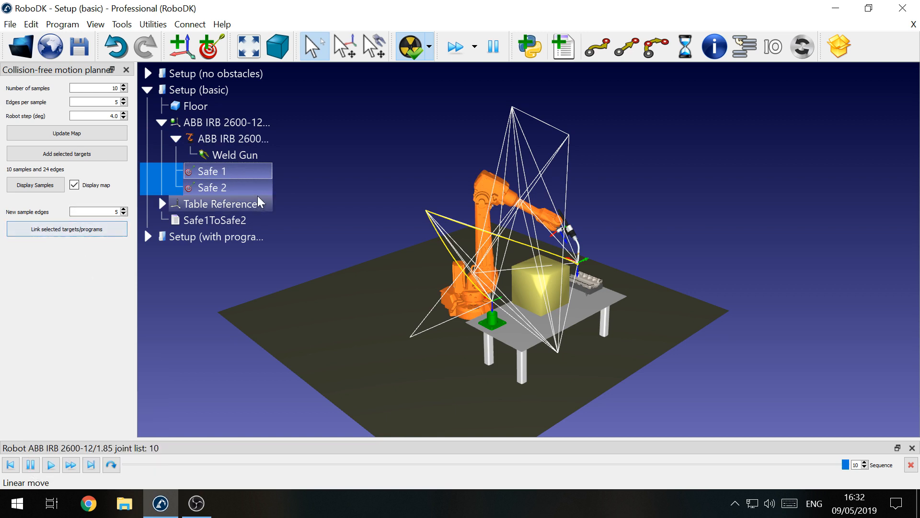
left_click(79, 231)
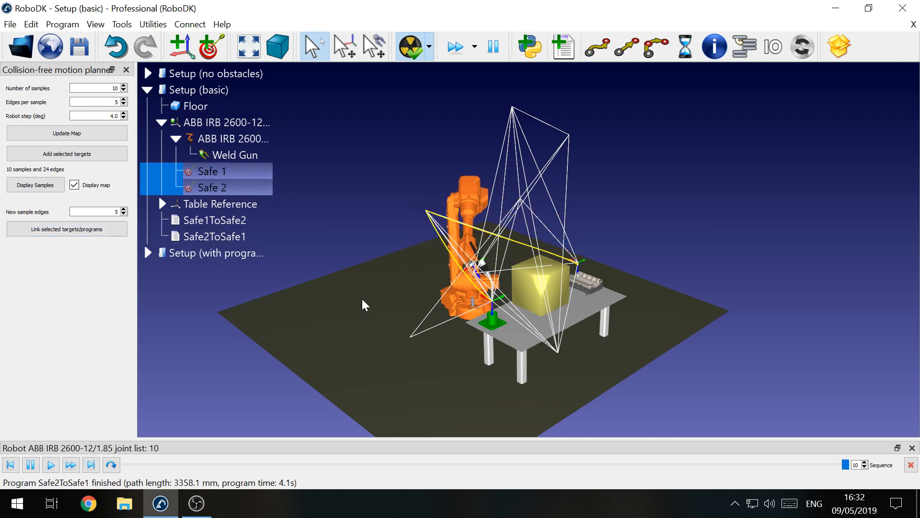
double_click(225, 220)
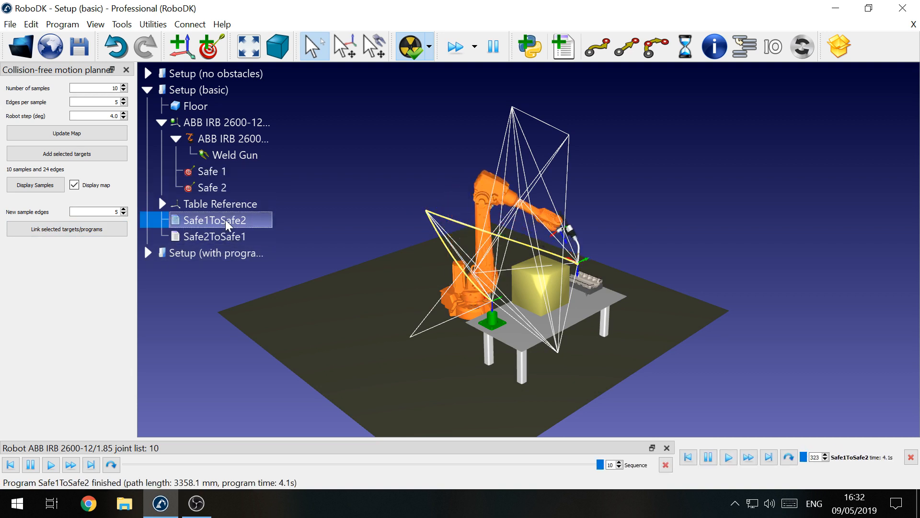
double_click(225, 235)
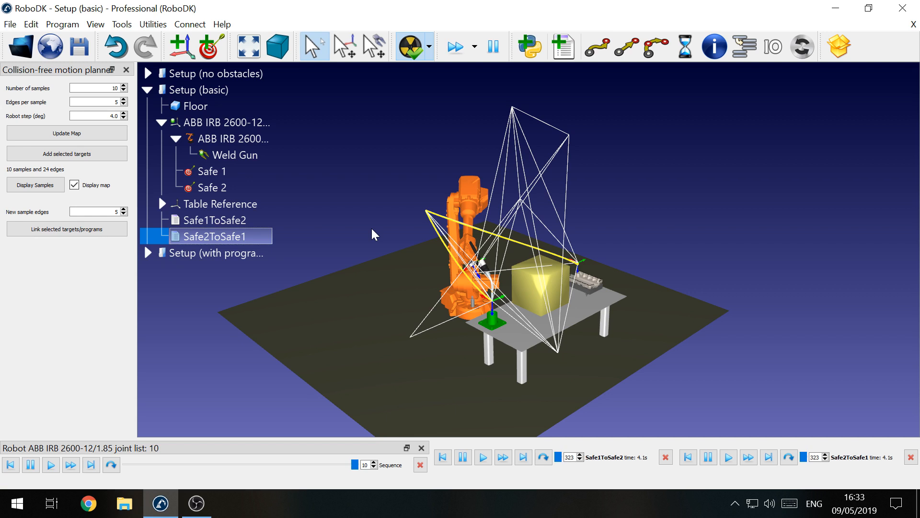
Move the weld gun's tip to the top of the yellow box and create a new target there.
scroll(605, 238, "up", 3)
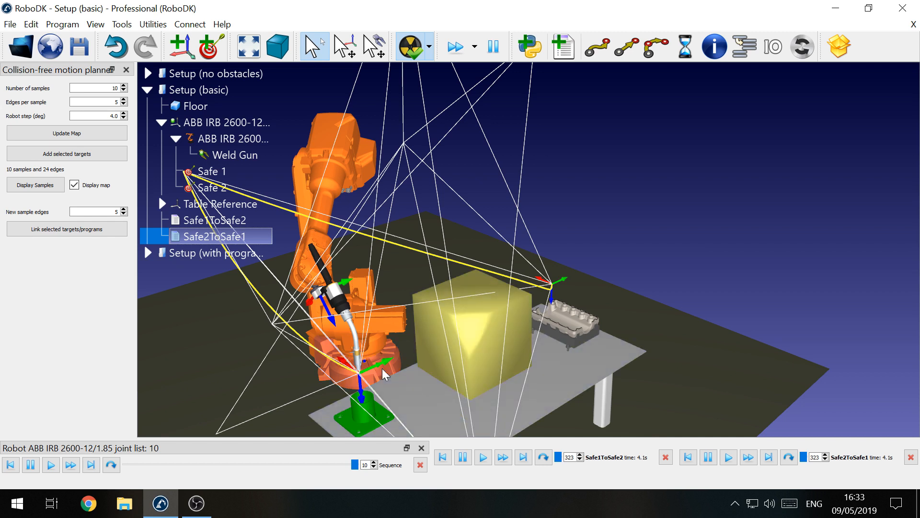
key("alt")
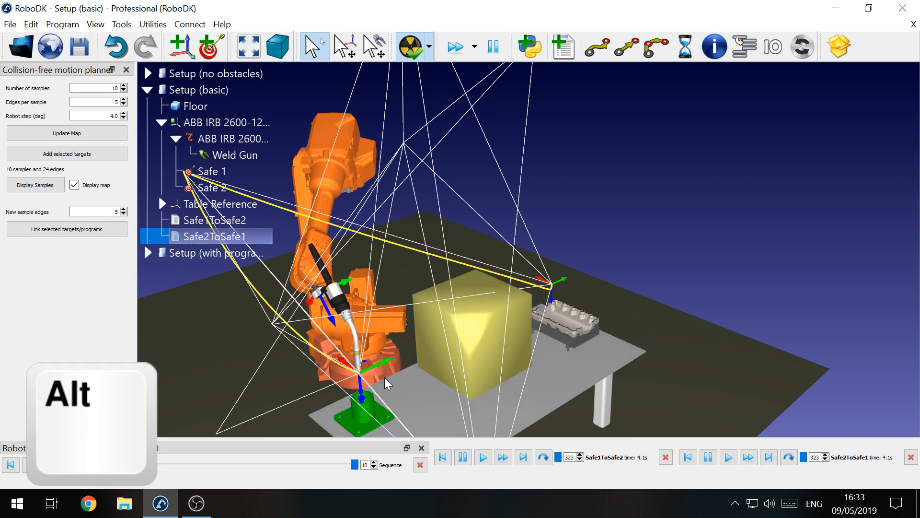
left_click_drag(383, 379, 485, 297, "alt")
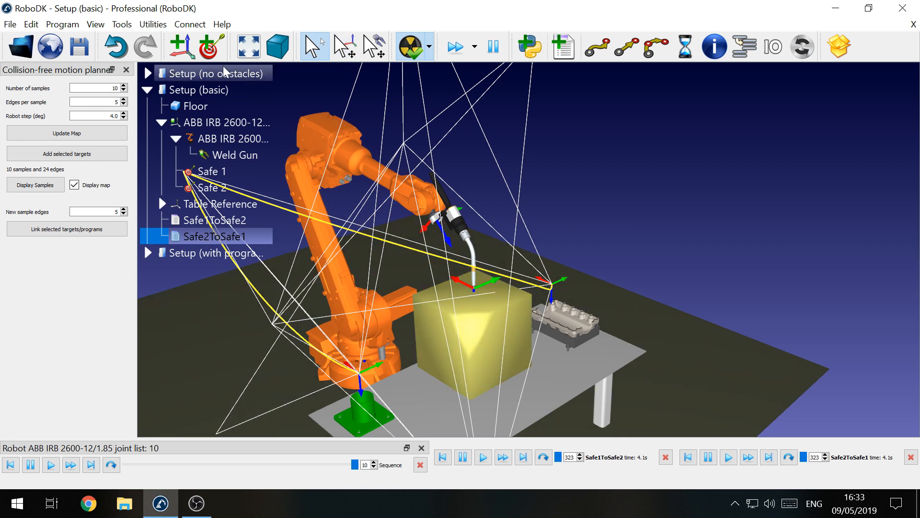
left_click(211, 48)
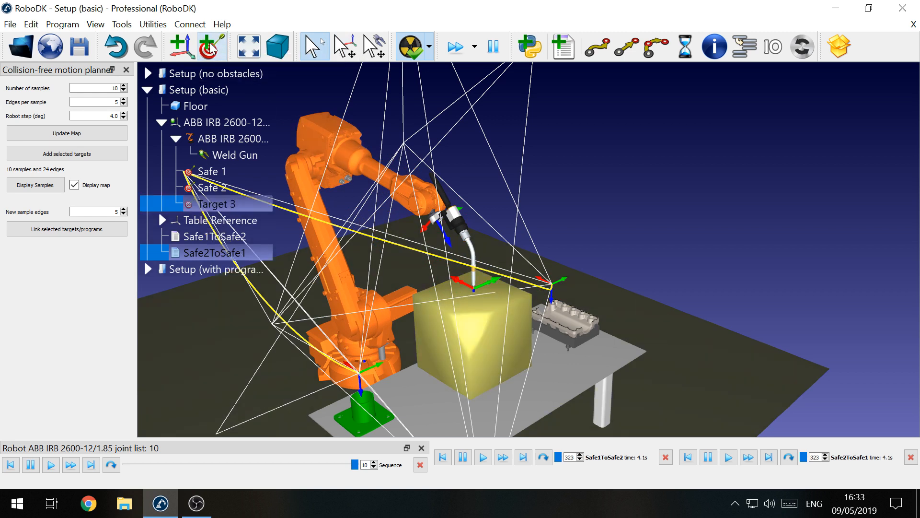
Add Target 3, on top of the yellow box, to the existing collision-free map.
left_click(221, 208)
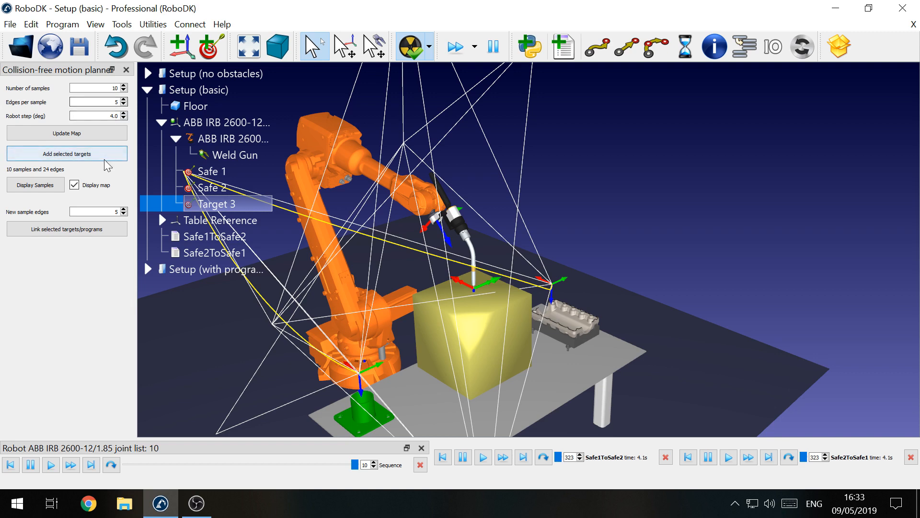
left_click(85, 230)
left_click(70, 157)
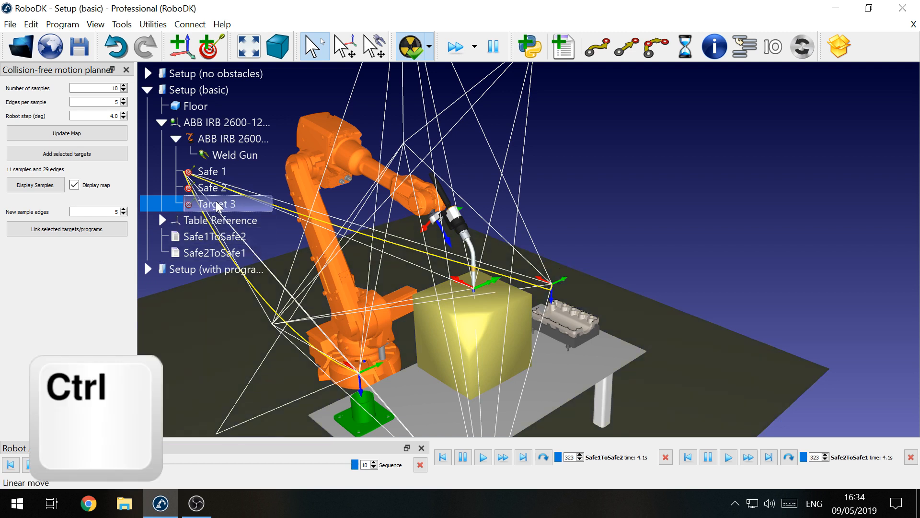
Link Target 3 to Safe 2 with a collision-free program and inspect the generated path.
left_click(238, 188, "ctrl")
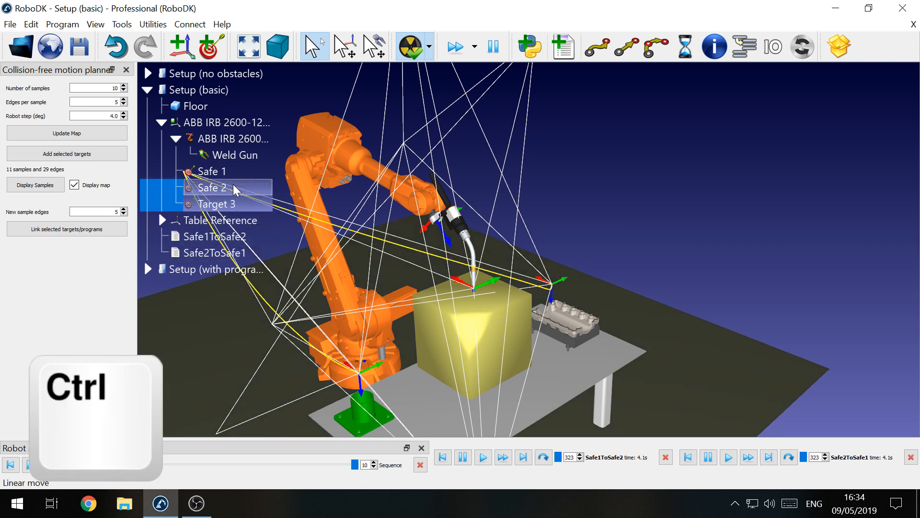
left_click(63, 232)
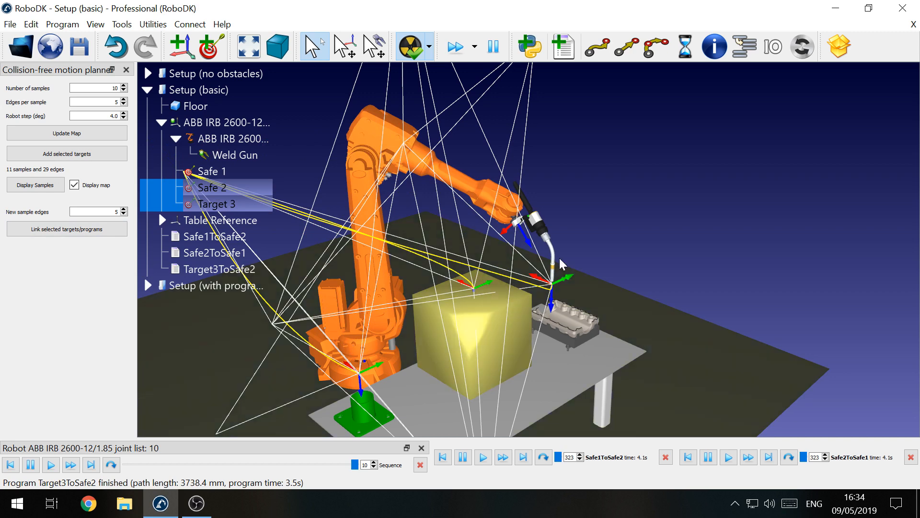
left_click_drag(621, 265, 562, 255)
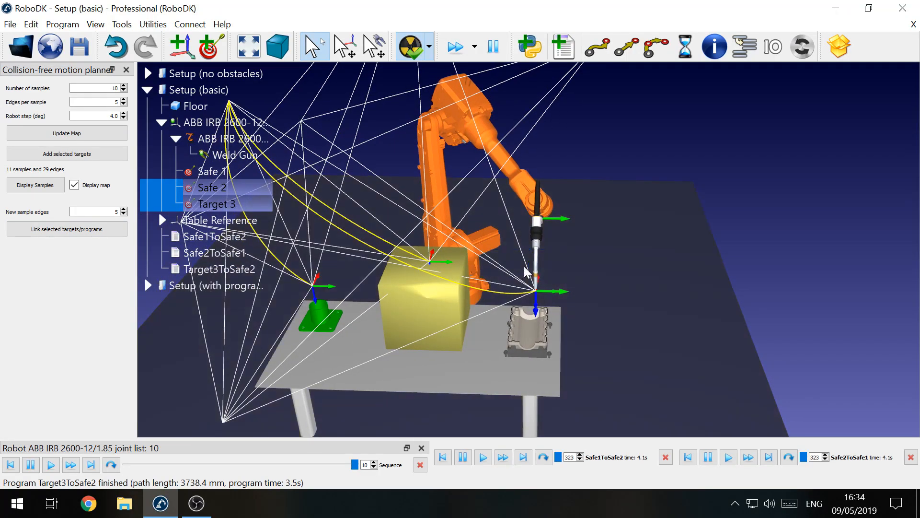
scroll(561, 253, "down", 3)
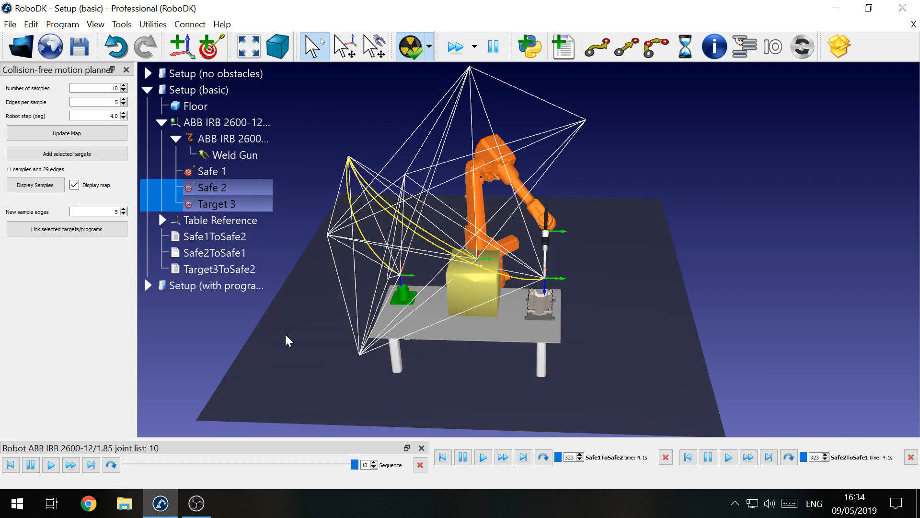
Delete the programs Safe1ToSafe2, Safe2ToSafe1 and Target3ToSafe2.
left_click(225, 237)
left_click(232, 269, "shift")
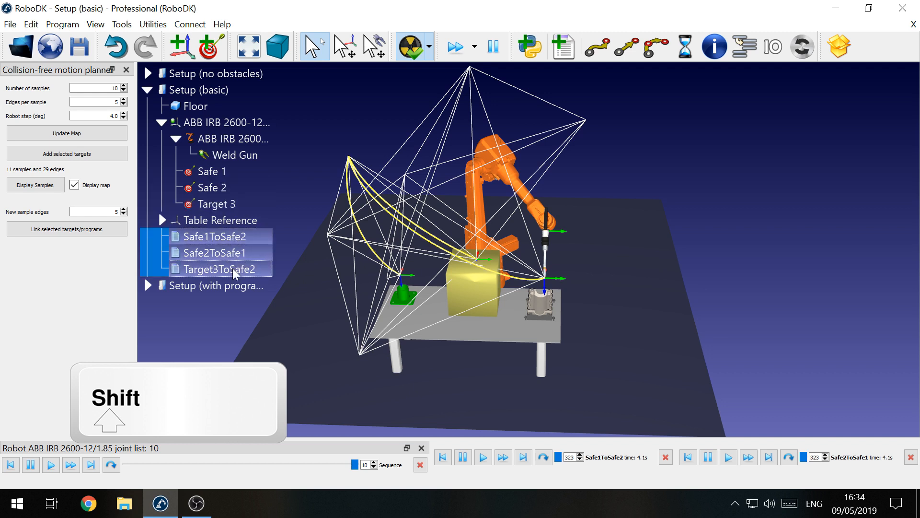
key("Delete")
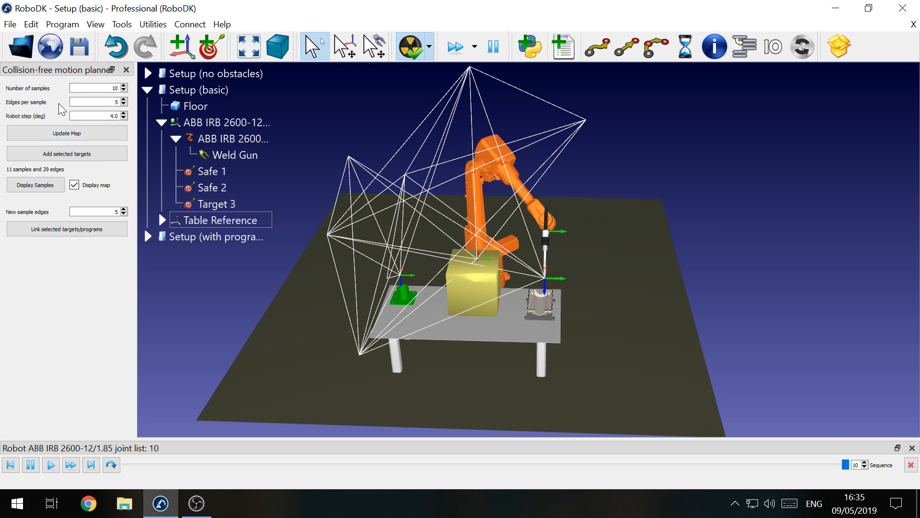
Regenerate the collision-free map using 100 samples and 25 edges per sample, and hide the map display.
left_click(114, 88)
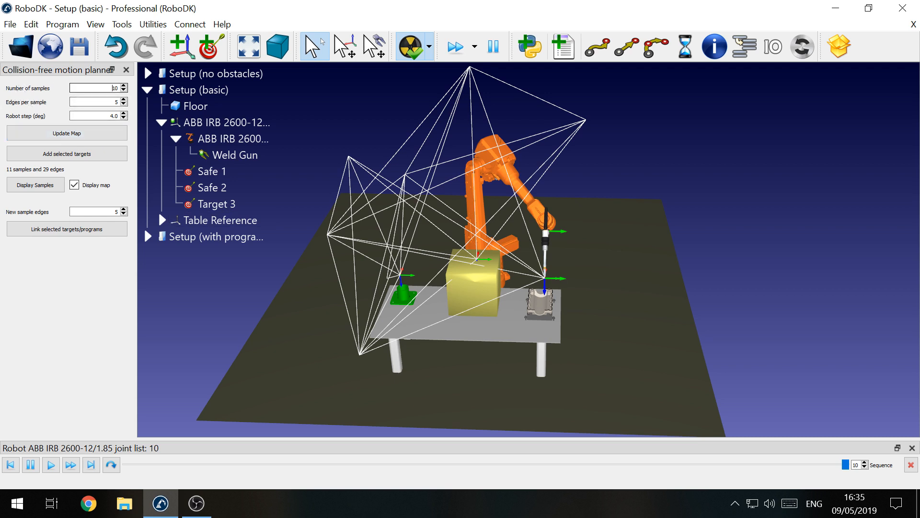
type("0")
left_click(115, 102)
type("2")
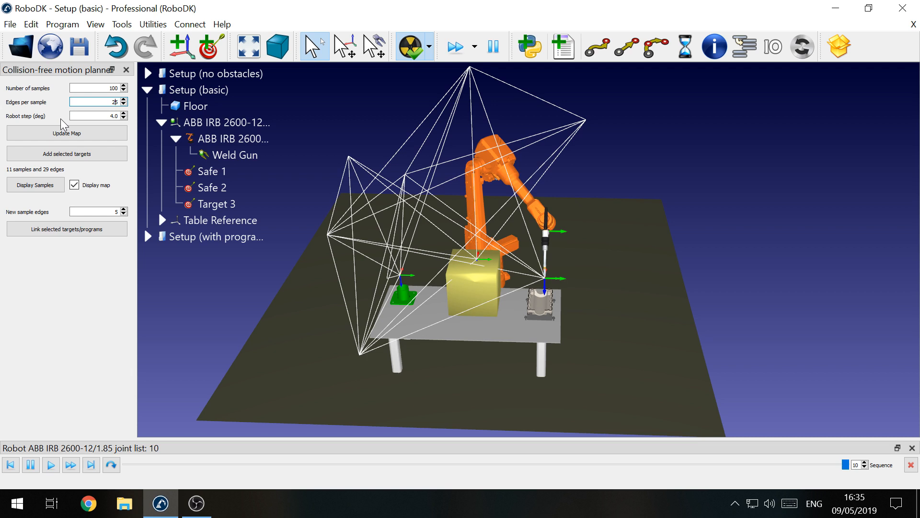
left_click(67, 133)
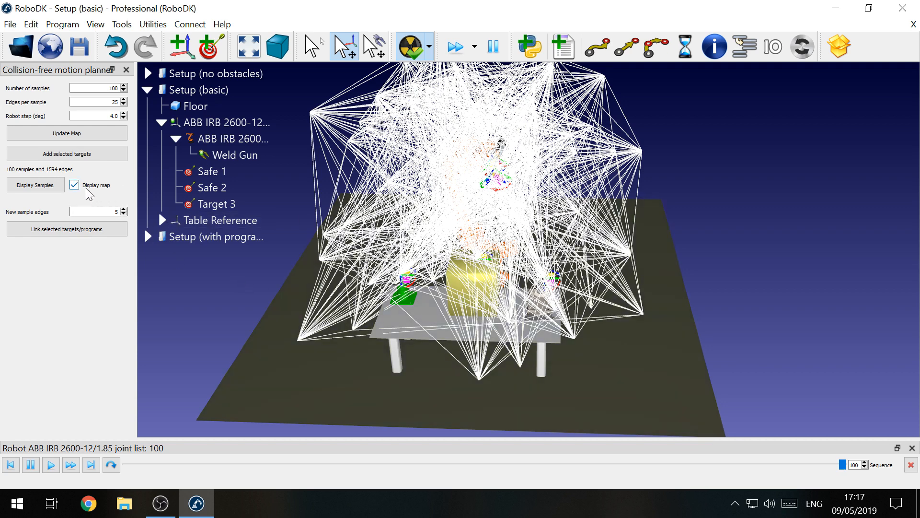
left_click(75, 185)
left_click_drag(335, 358, 431, 344)
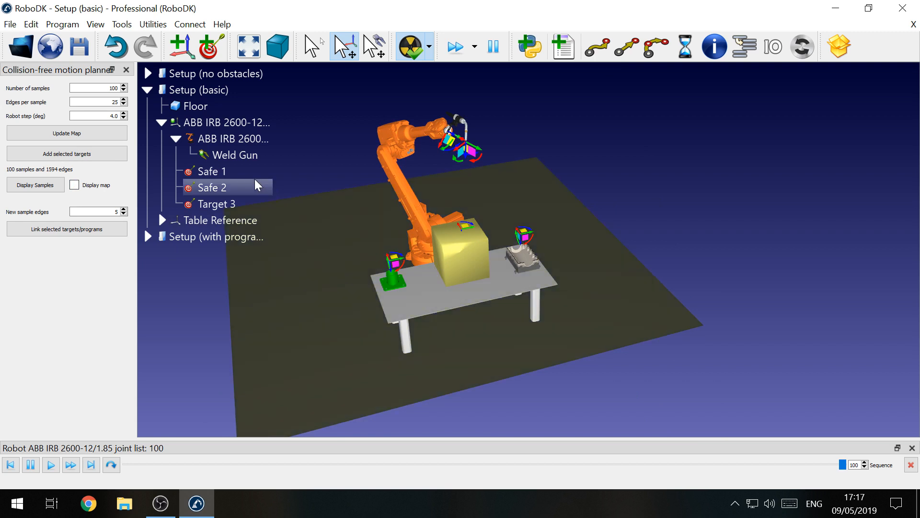
Link Safe 1 to Safe 2 with a collision-free program and inspect the path it takes around the yellow box.
left_click(229, 172)
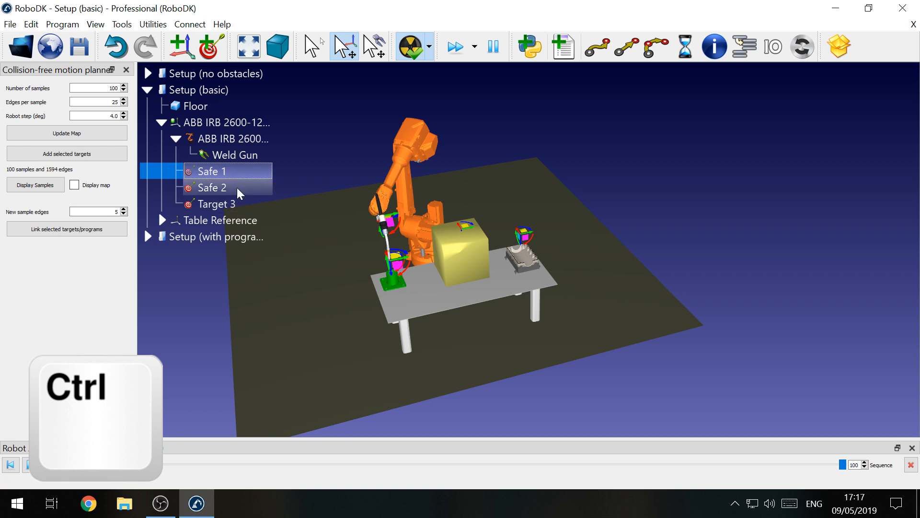
left_click(237, 188, "ctrl")
right_click(233, 183)
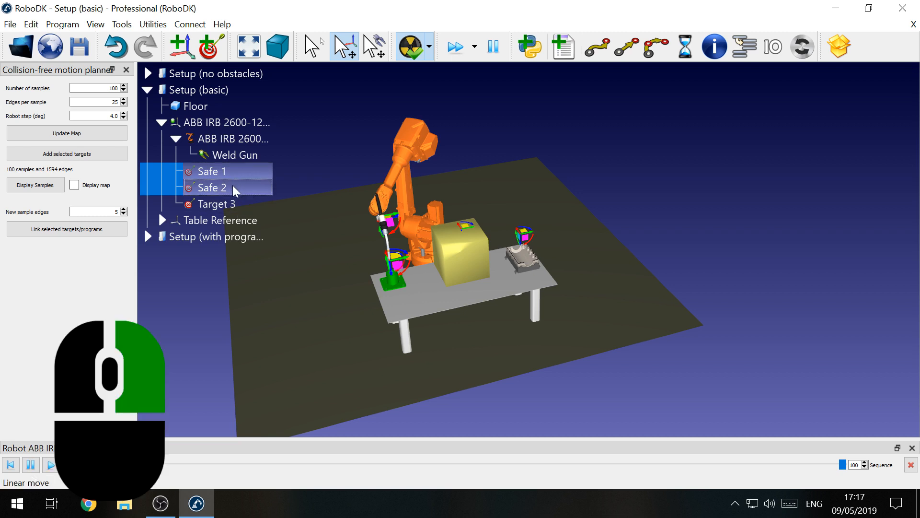
right_click(237, 188)
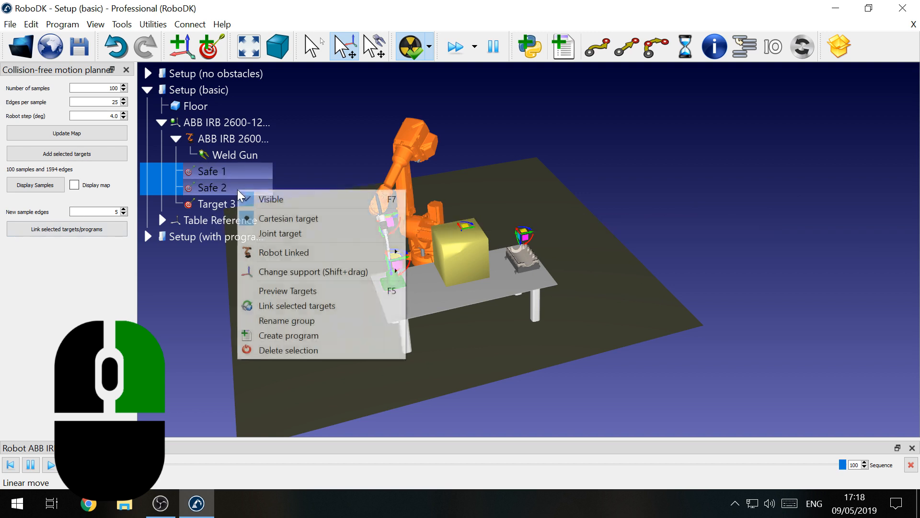
left_click(283, 307)
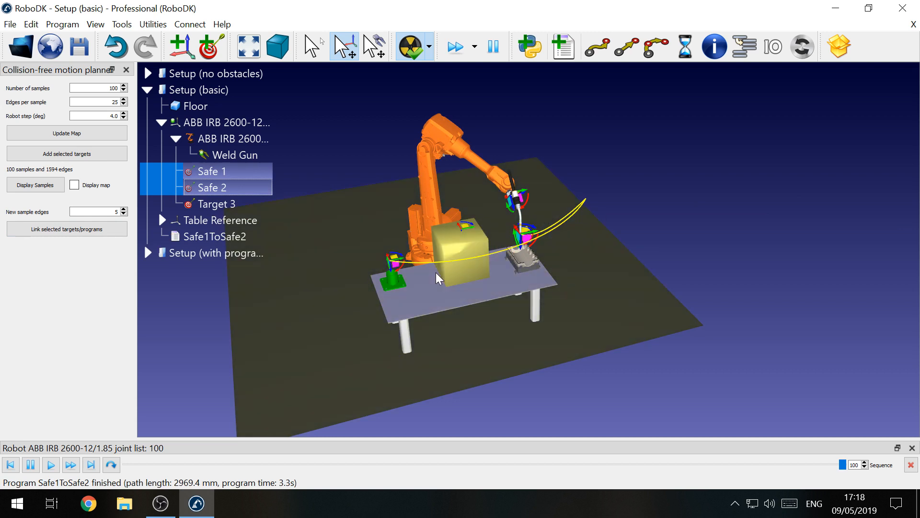
left_click_drag(410, 281, 479, 278)
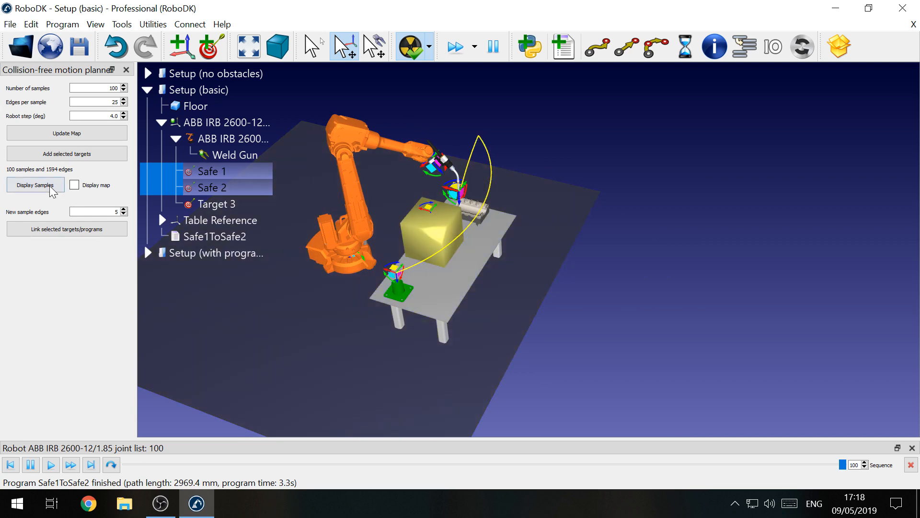
Compare the collision-free map with the linking path between Safe 1 and Safe 2 by toggling the map display.
left_click(74, 184)
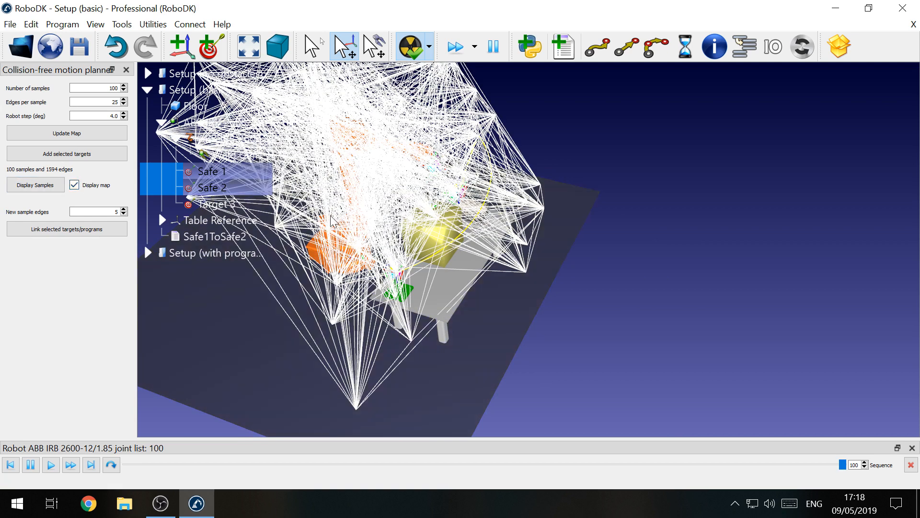
left_click(74, 184)
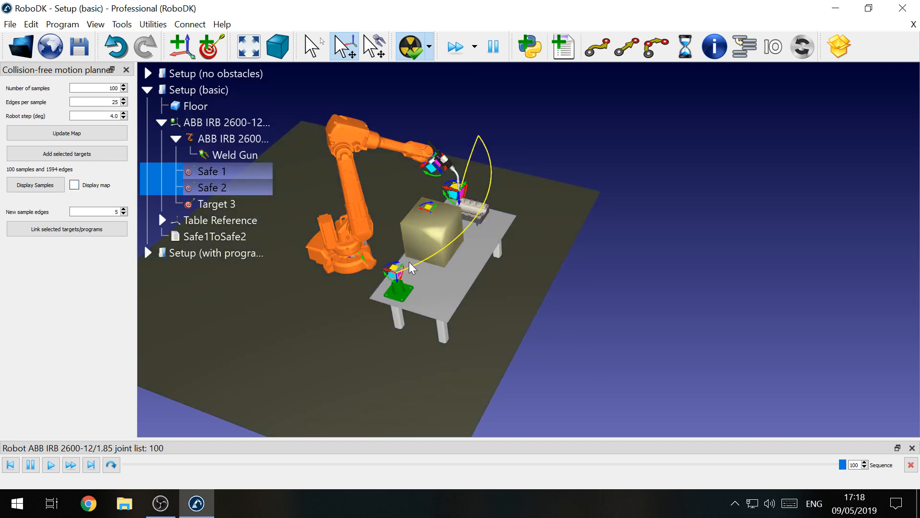
right_click_drag(523, 288, 557, 171)
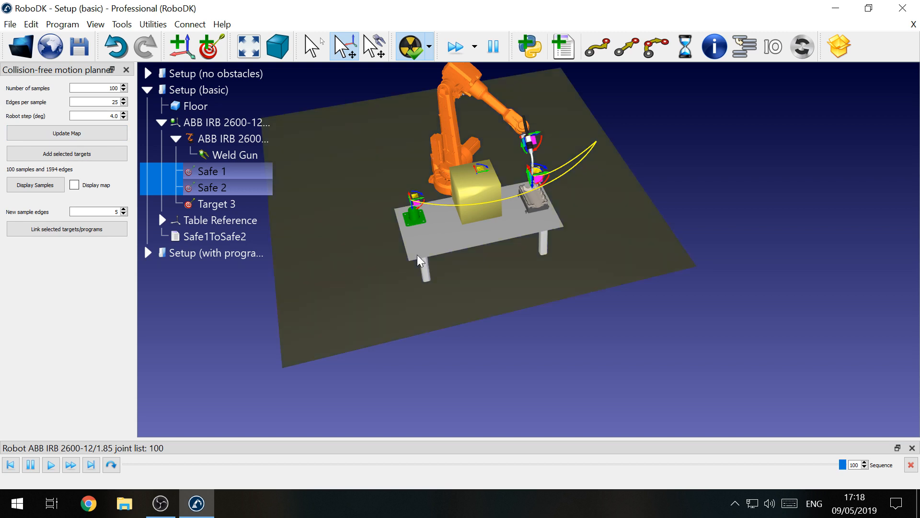
left_click(98, 186)
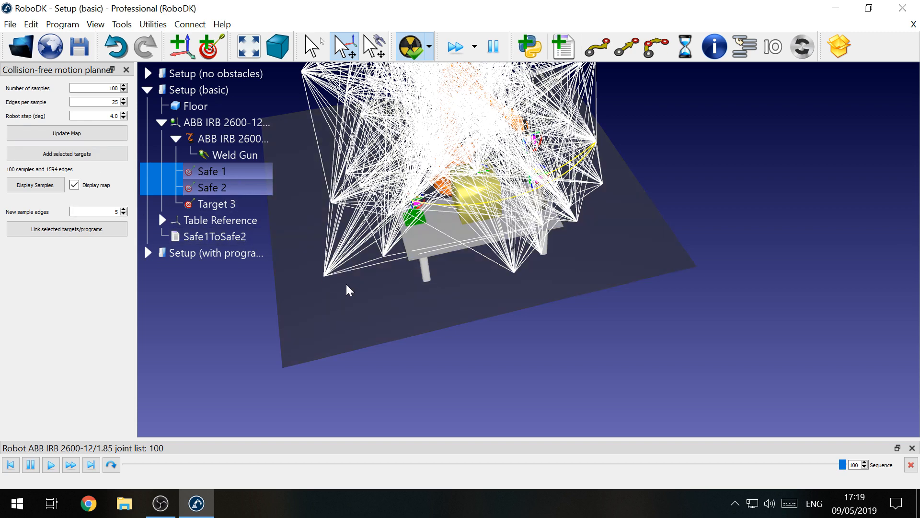
Switch to the Setup (with programs) station, view its collision-free map, and hide the map display again.
left_click(231, 252)
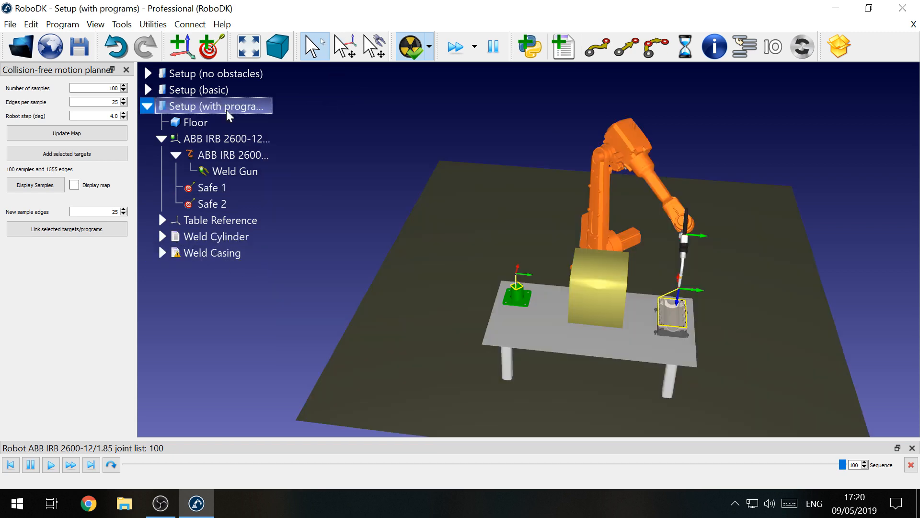
left_click(99, 186)
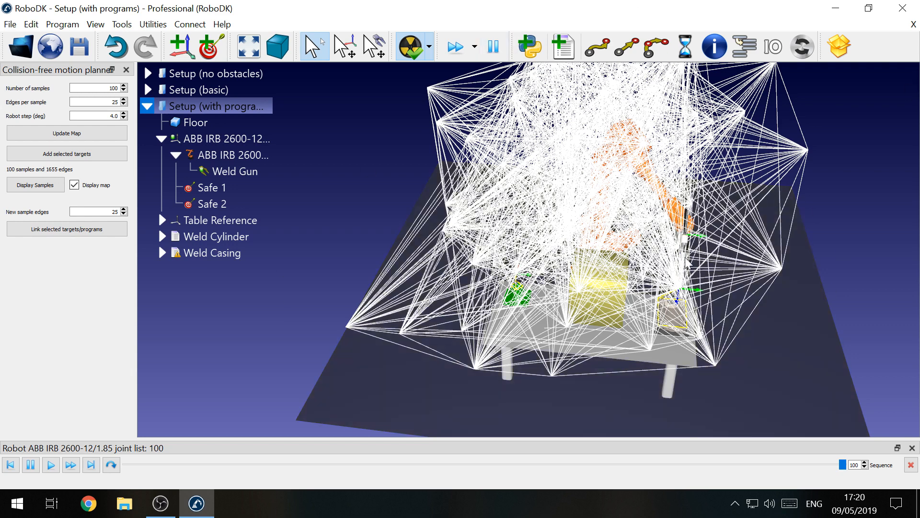
left_click(75, 186)
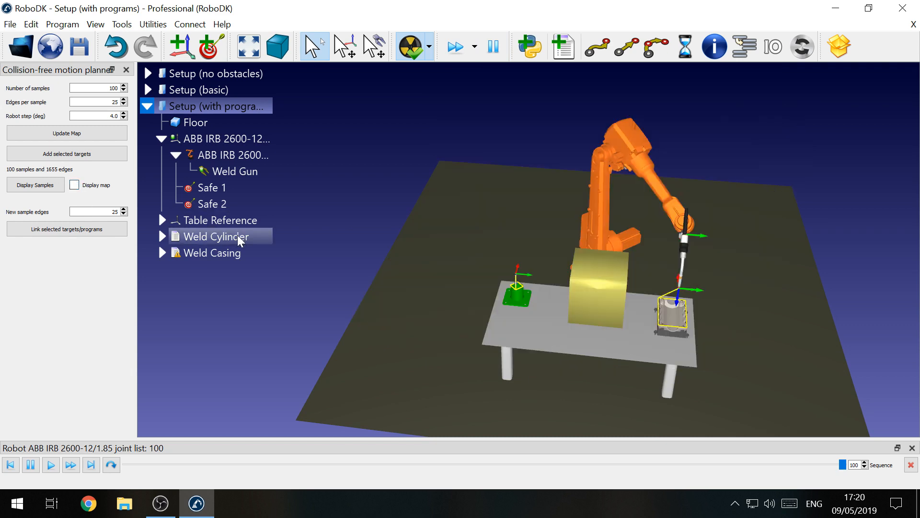
Move the robot to Safe 1, review the Weld Cylinder program's instructions, and simulate the program.
double_click(231, 188)
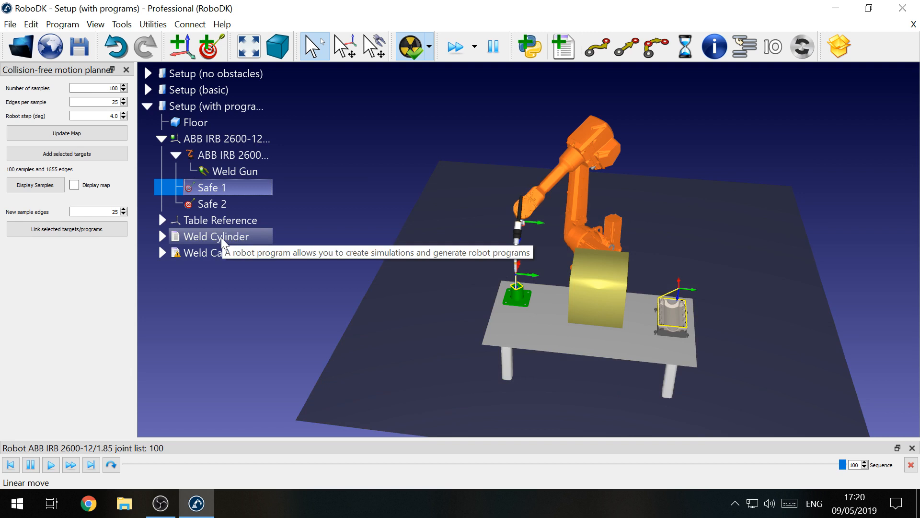
left_click(162, 236)
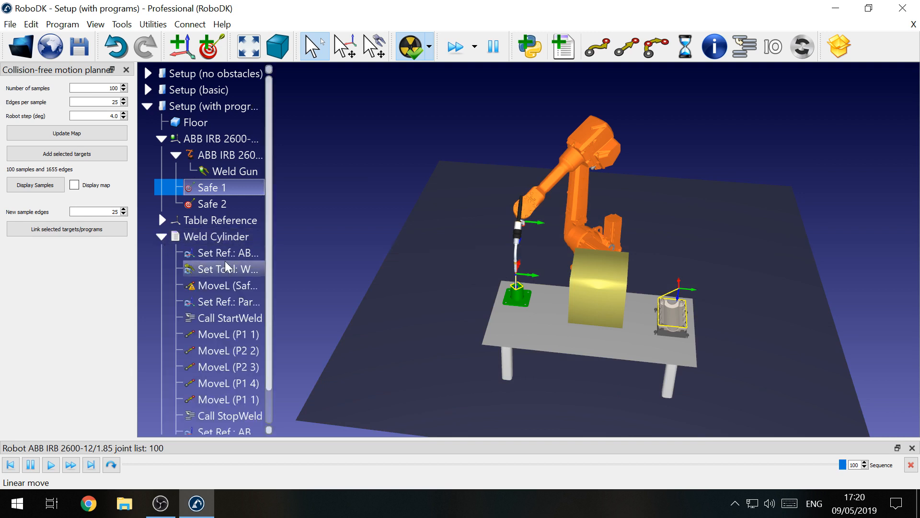
double_click(218, 235)
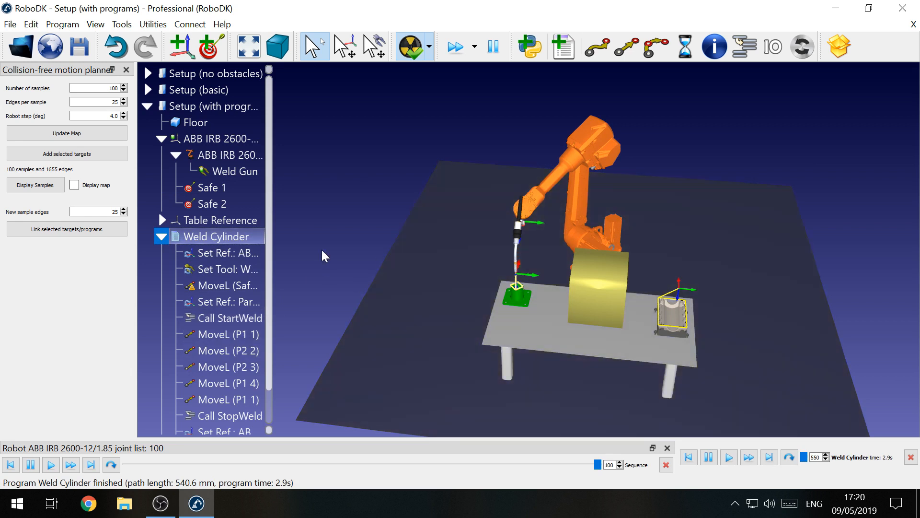
double_click(215, 236)
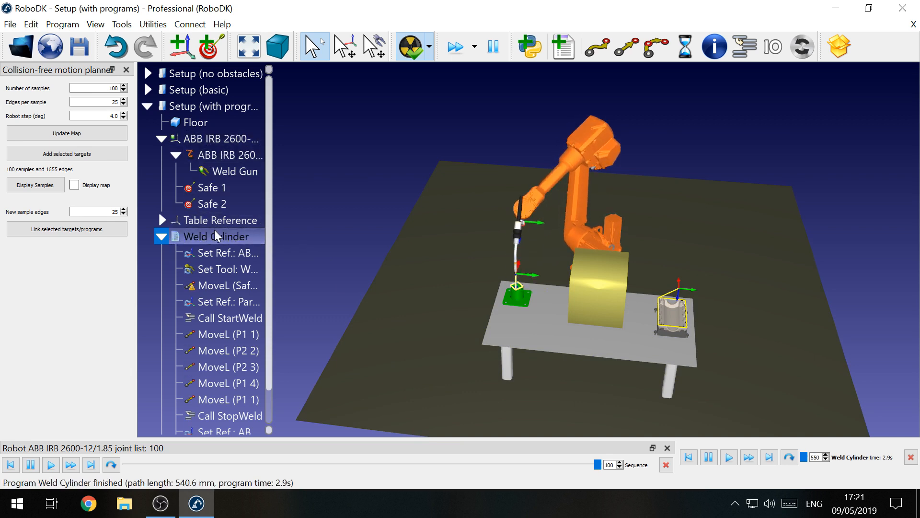
left_click(162, 237)
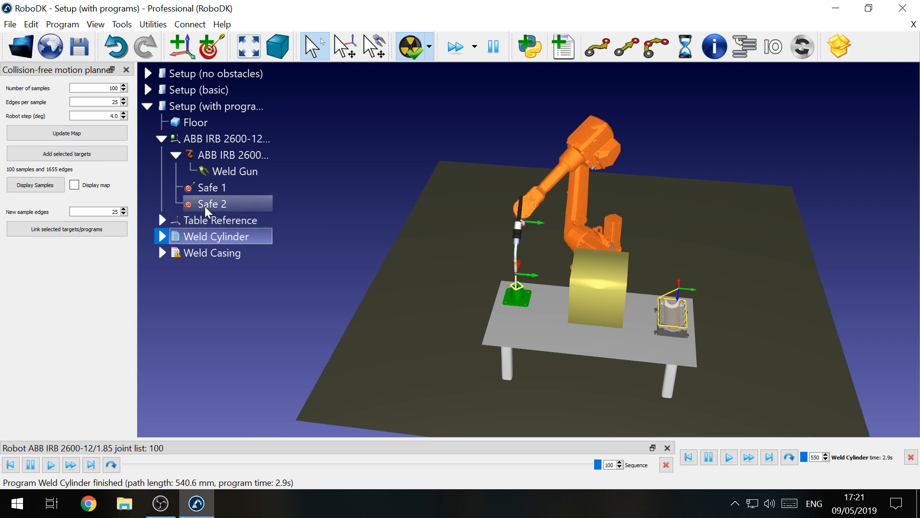
Move the robot to Safe 2 and simulate the Weld Casing program.
double_click(205, 205)
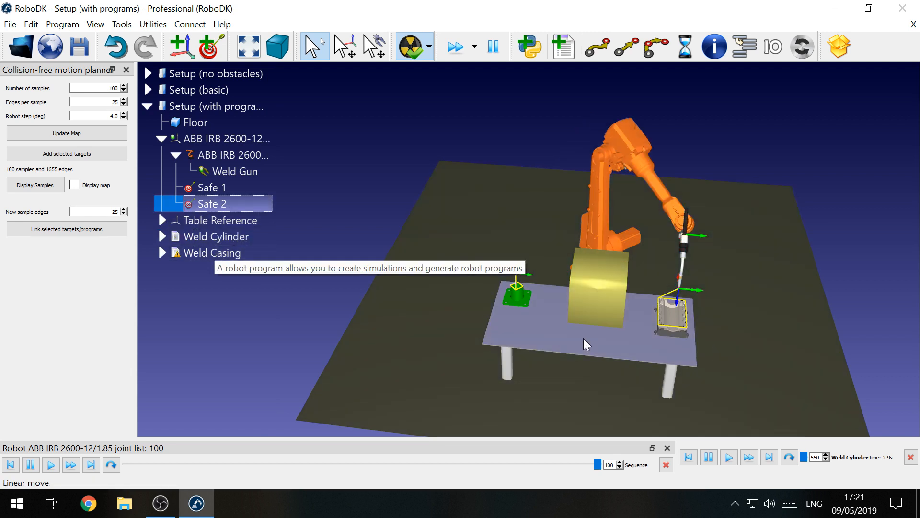
double_click(214, 252)
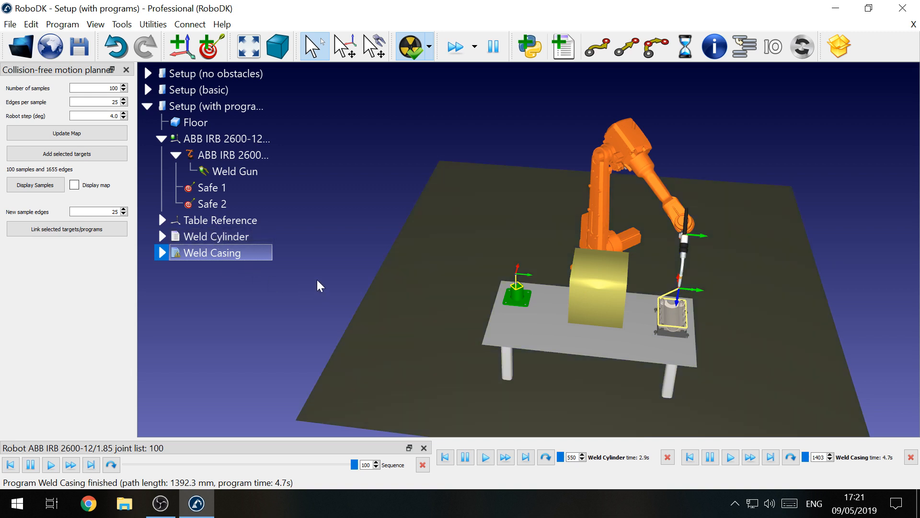
left_click(253, 242)
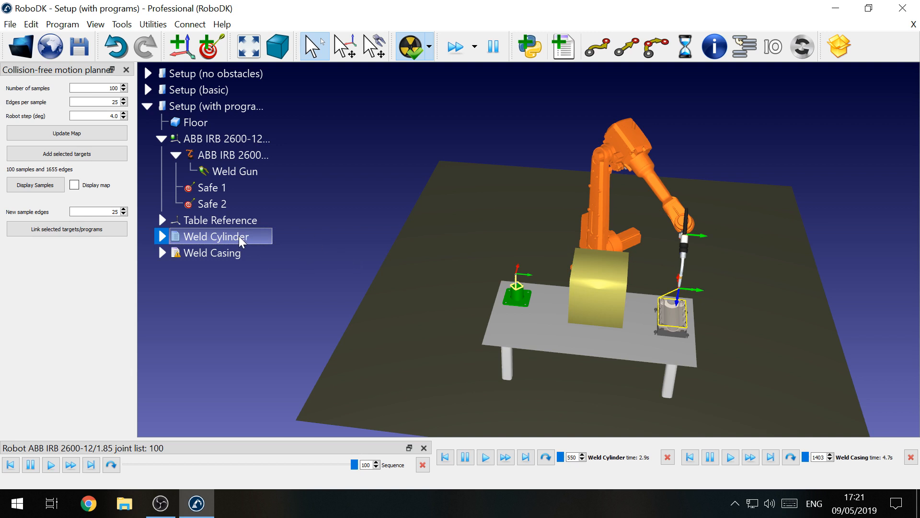
Return the robot to Safe 1 and link the Weld Cylinder and Weld Casing programs with a collision-free path.
double_click(229, 192)
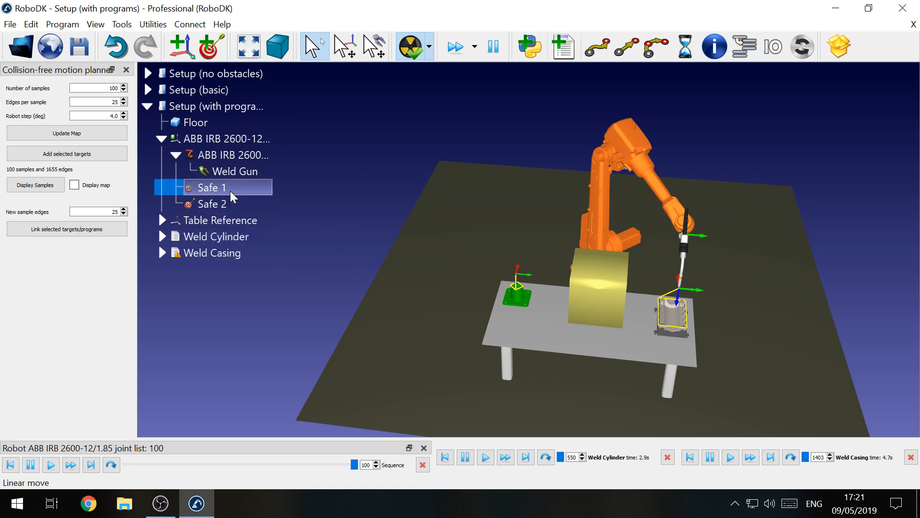
left_click(216, 236)
left_click(245, 256, "ctrl")
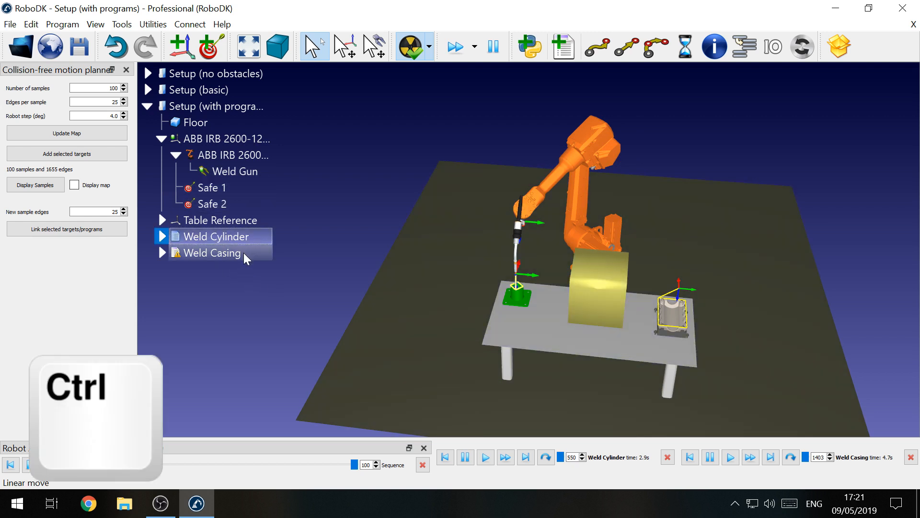
left_click(238, 254, "ctrl")
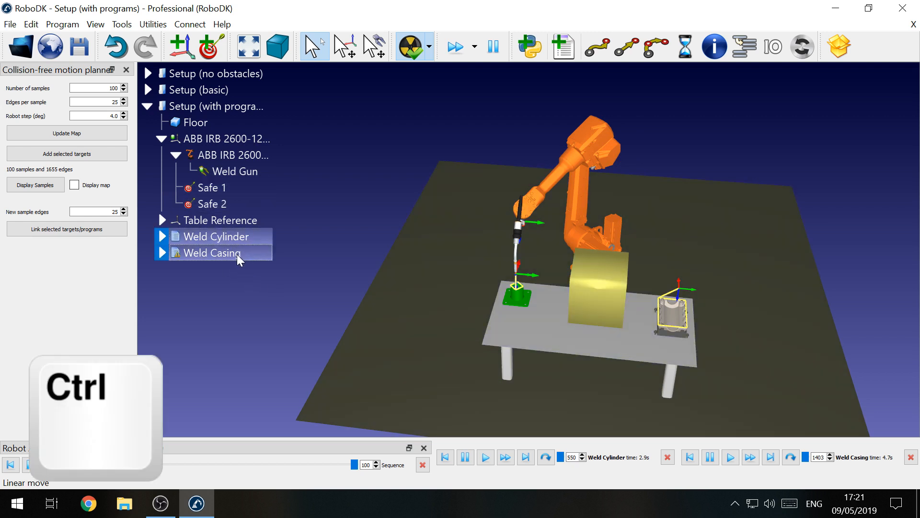
right_click(238, 254)
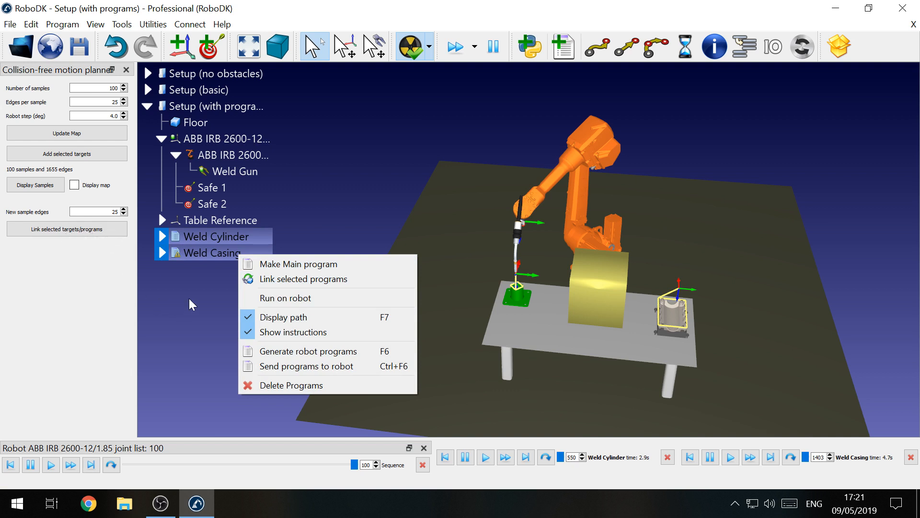
left_click(298, 283)
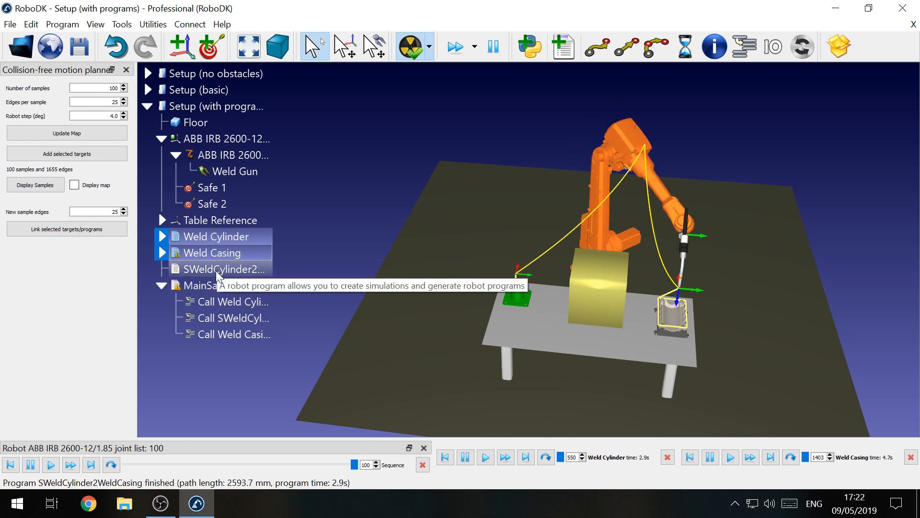
Simulate the SWeldCylinder2WeldCasing linking program and the MainSafe program, each starting from Safe 1.
double_click(214, 190)
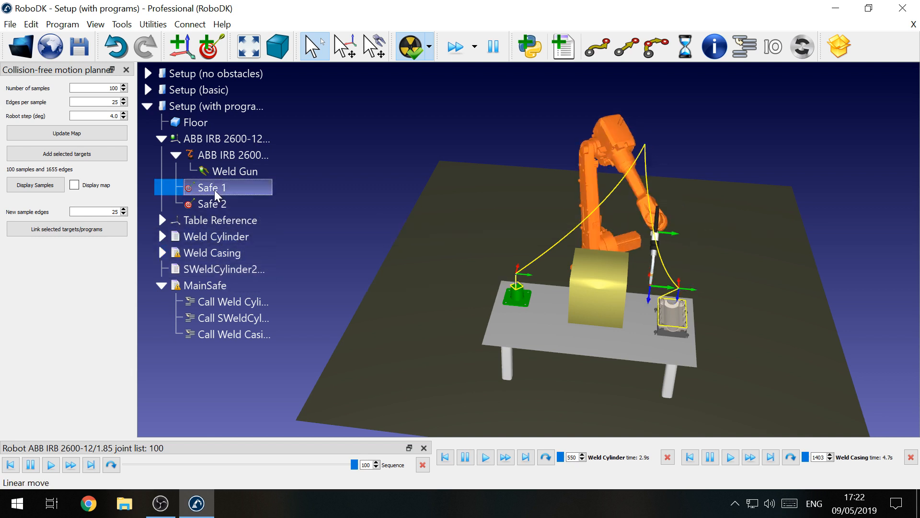
double_click(220, 266)
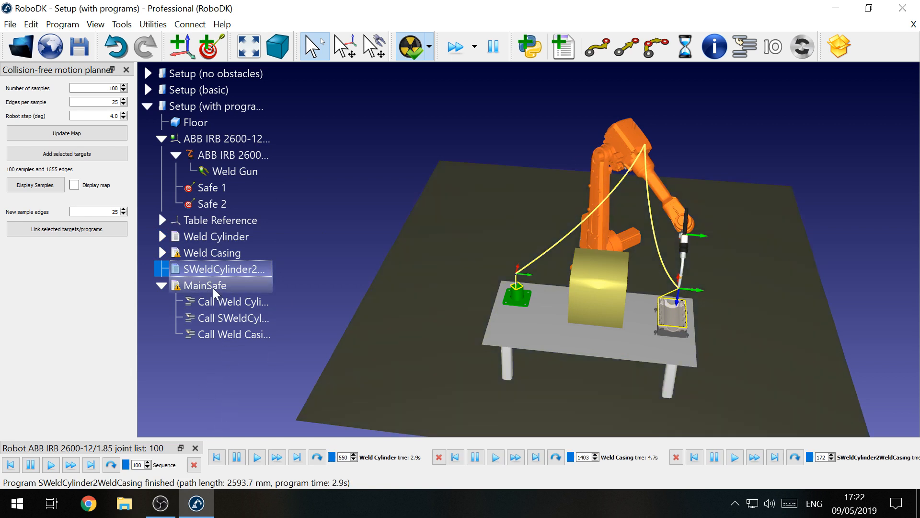
left_click(223, 187)
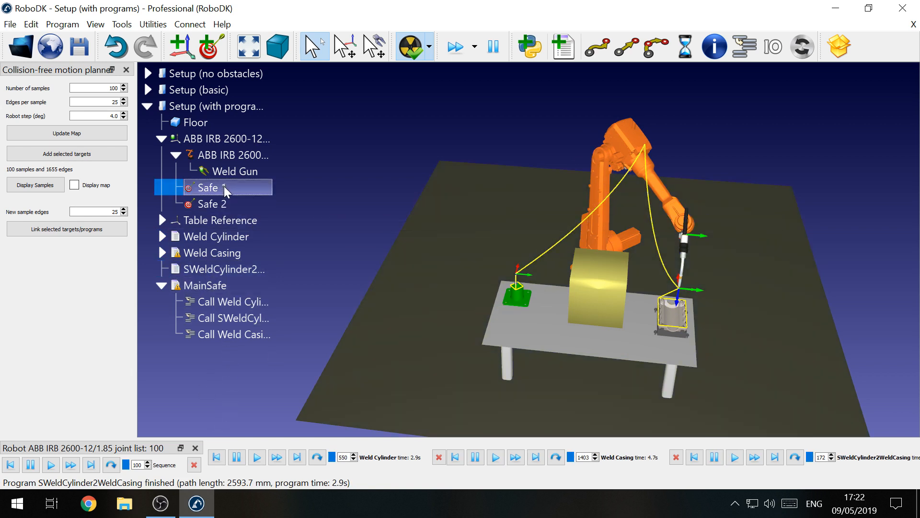
double_click(223, 187)
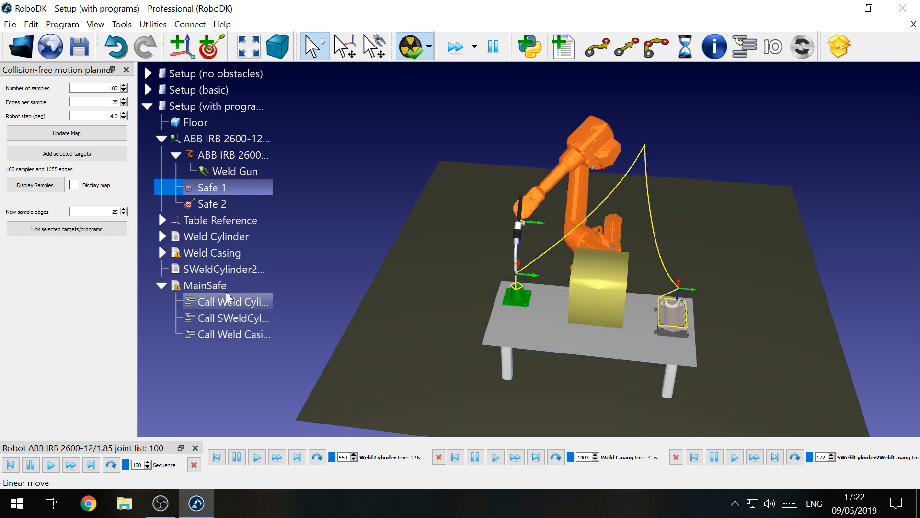
double_click(225, 283)
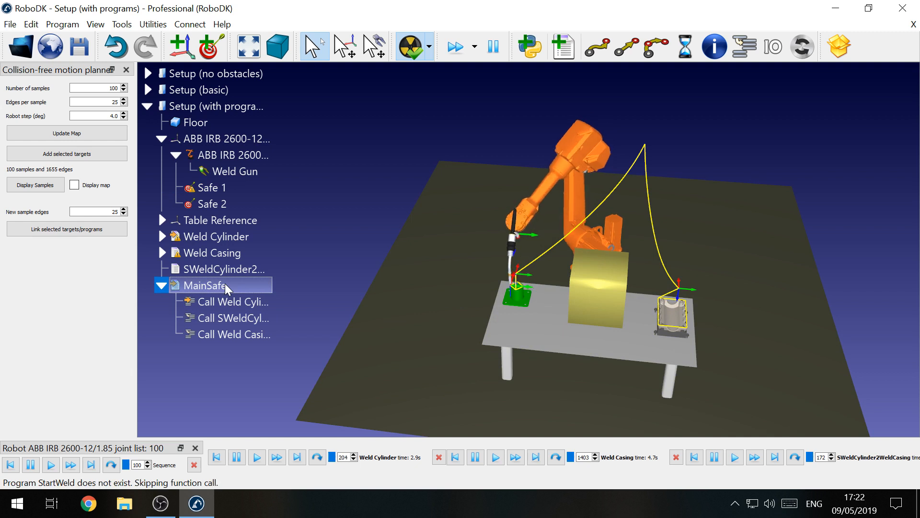